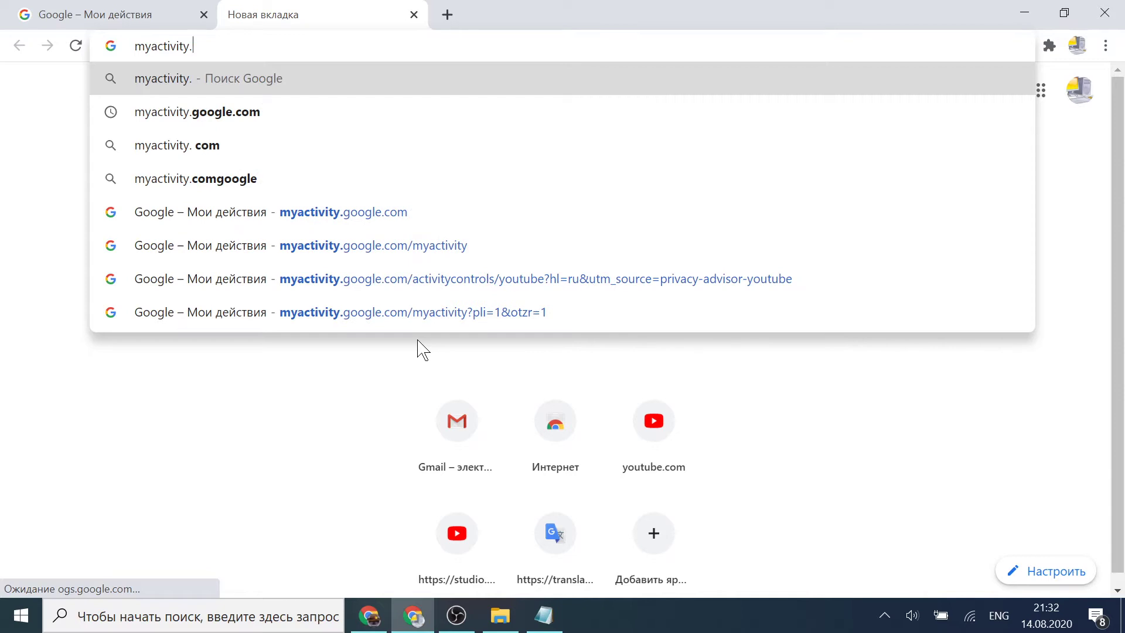
# Go to myactivity.google.com in the new tab.
pyautogui.write('goo')
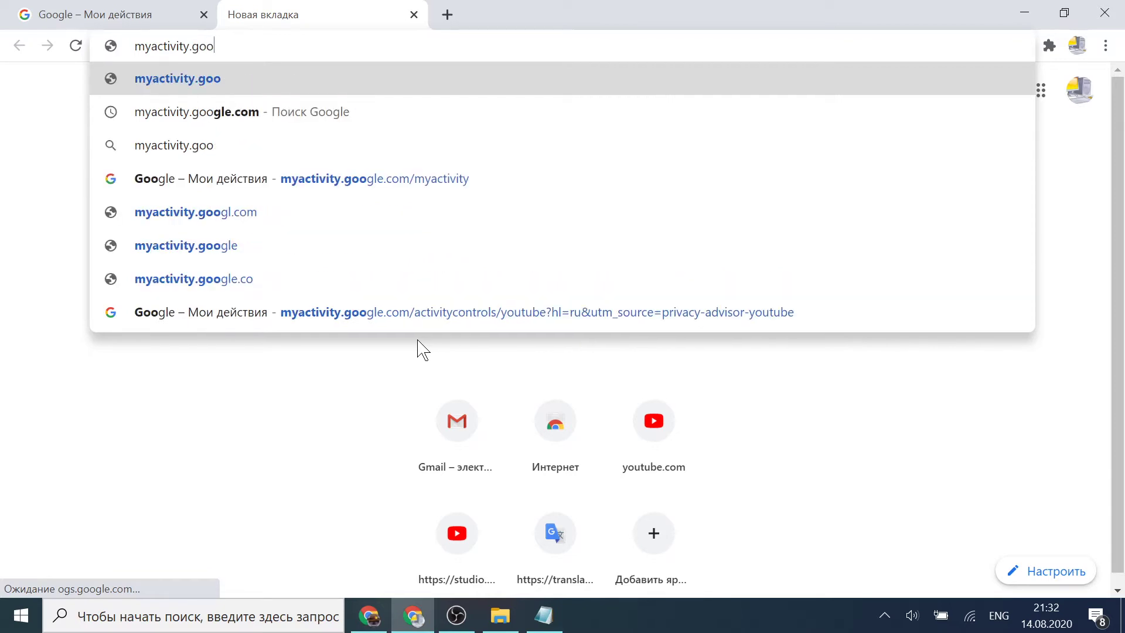
pyautogui.write('gle.com')
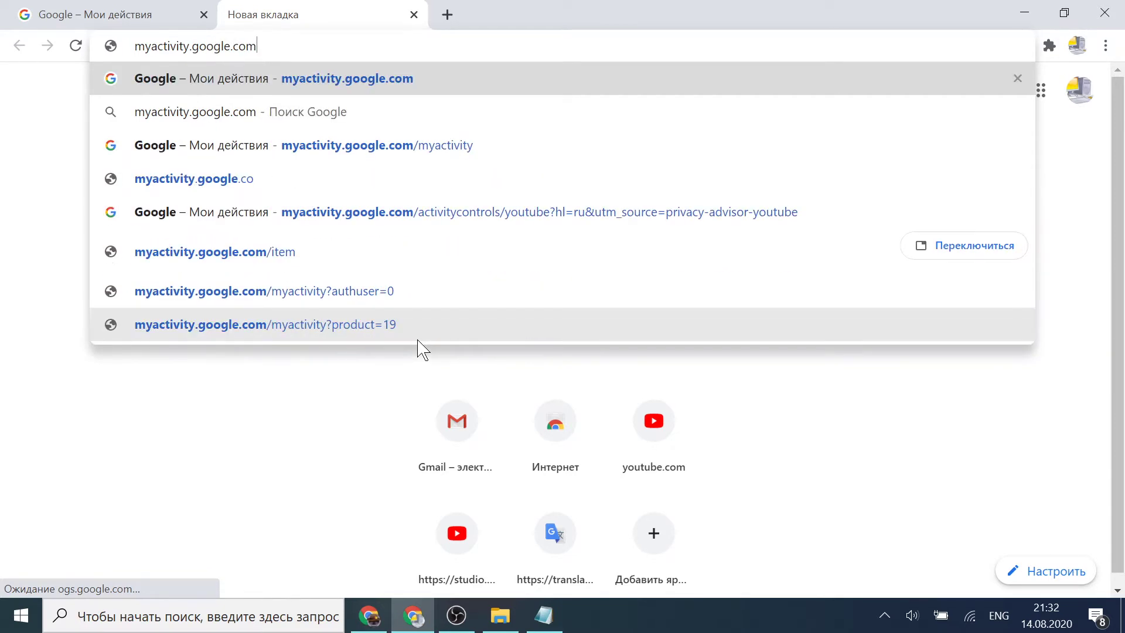
pyautogui.press('Return')
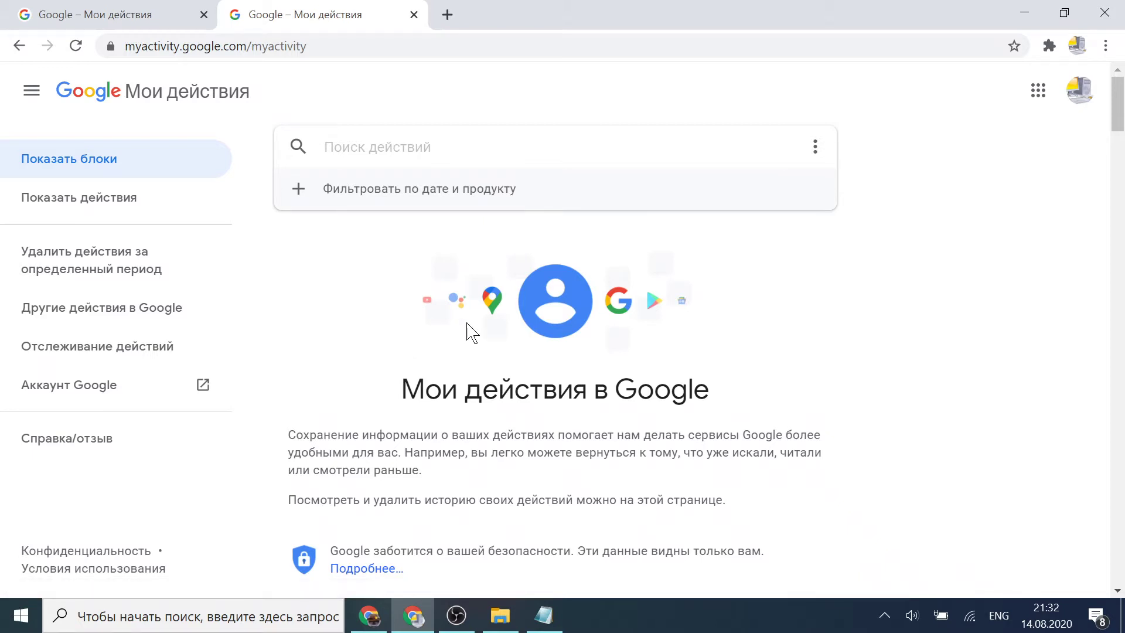
# Look through the recorded activity blocks, from today's entries back to the earlier dates.
pyautogui.scroll(-4, 587, 339)
pyautogui.scroll(-4, 622, 330)
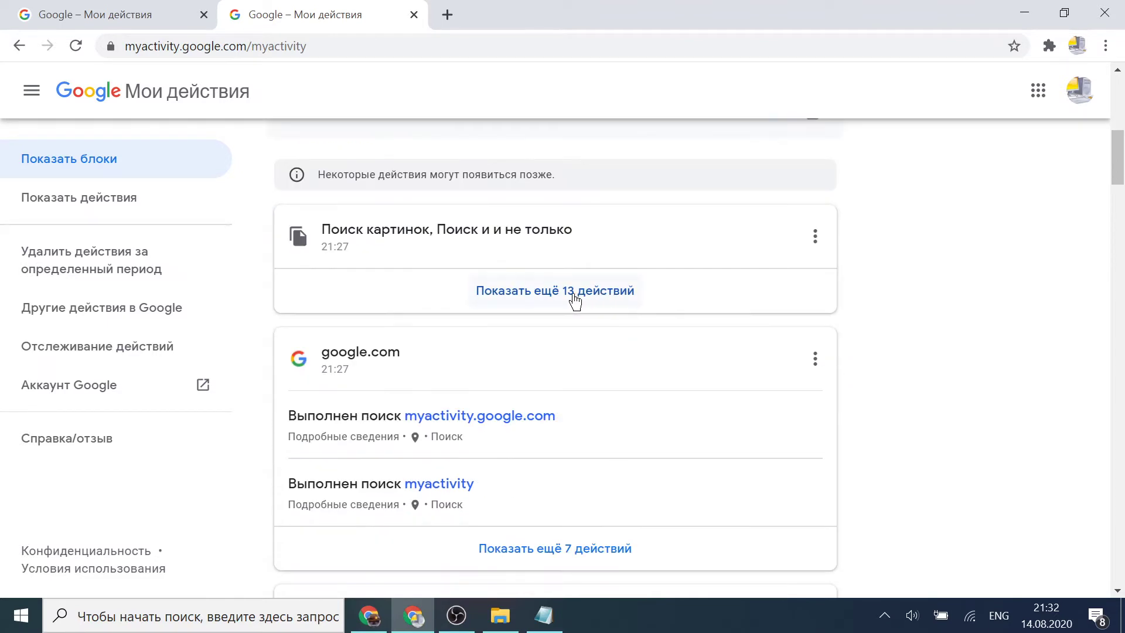
pyautogui.scroll(-4, 469, 312)
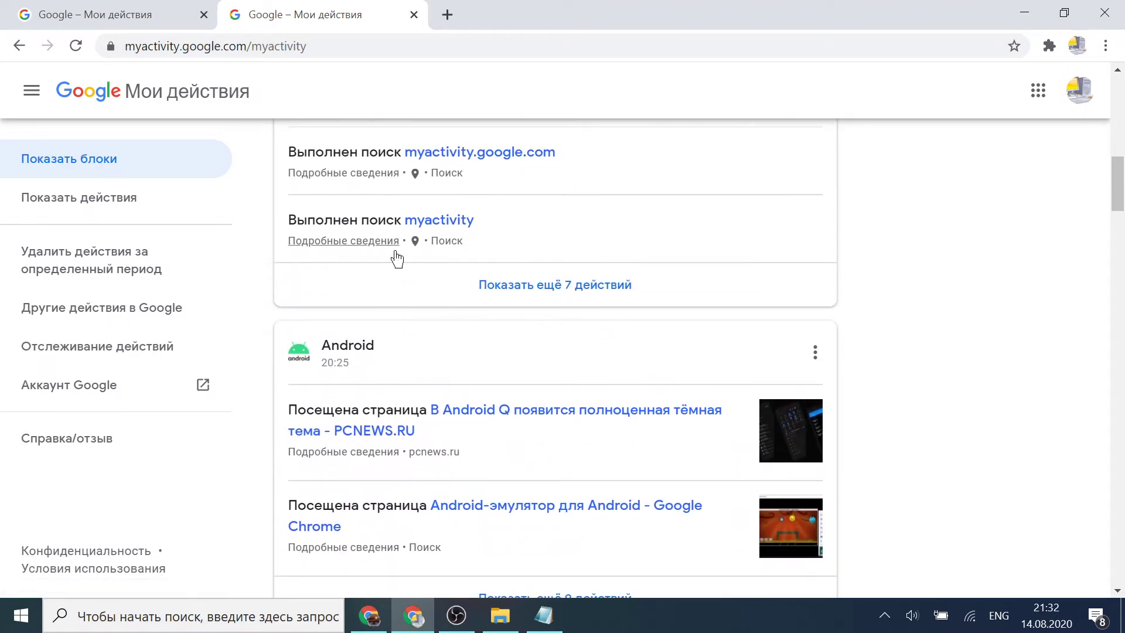
pyautogui.scroll(-2, 404, 293)
pyautogui.scroll(-1, 409, 319)
pyautogui.scroll(-10, 447, 341)
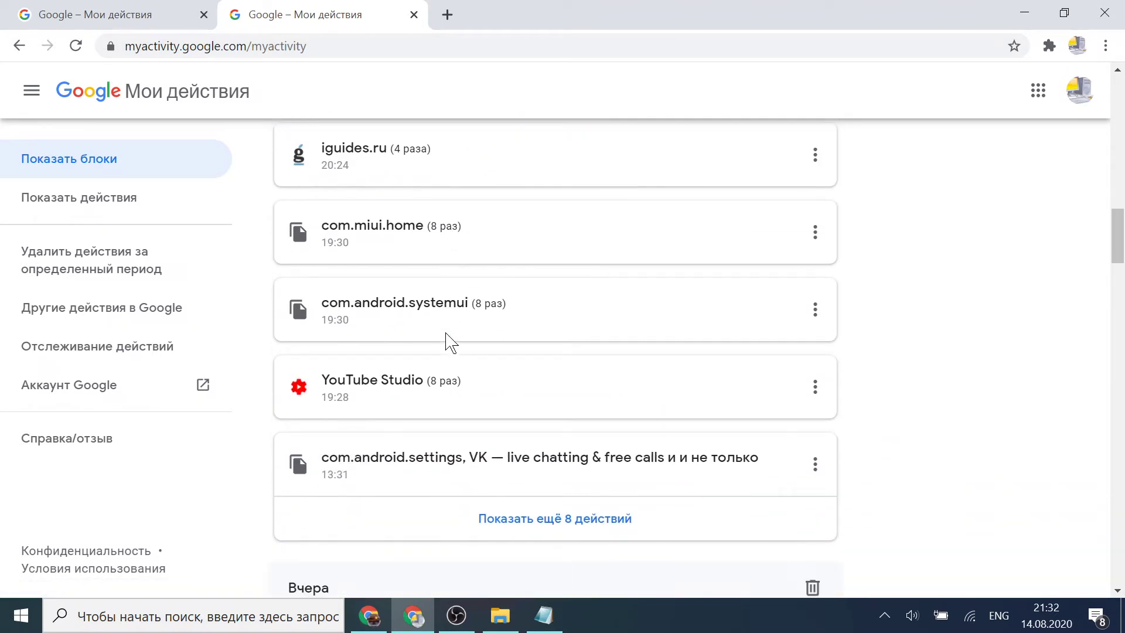
pyautogui.scroll(-17, 446, 341)
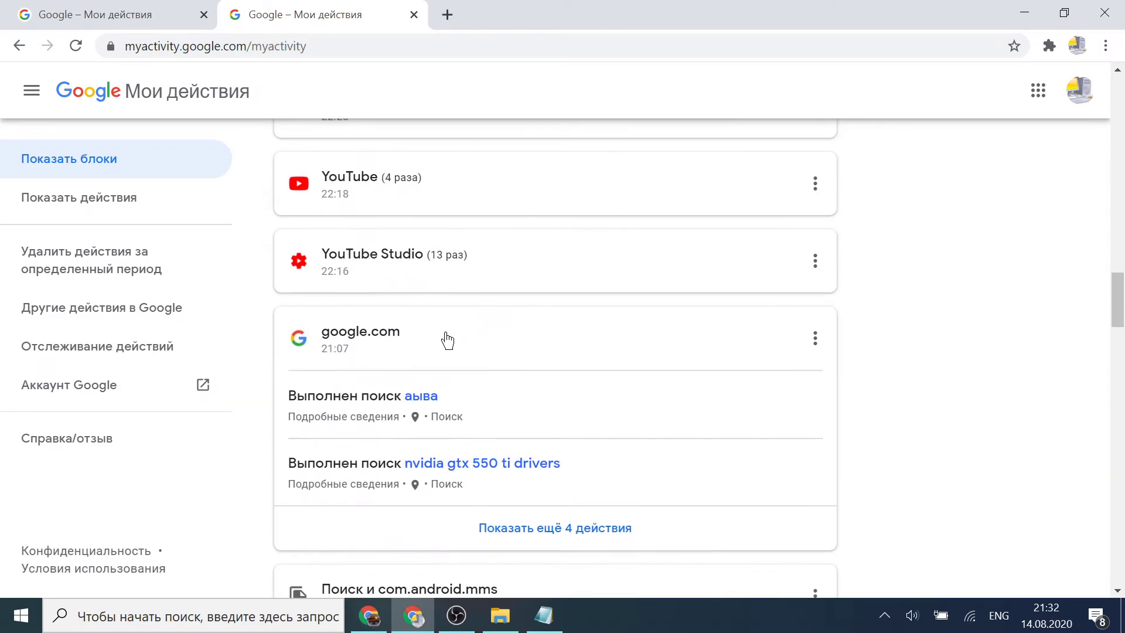
pyautogui.scroll(-20, 448, 337)
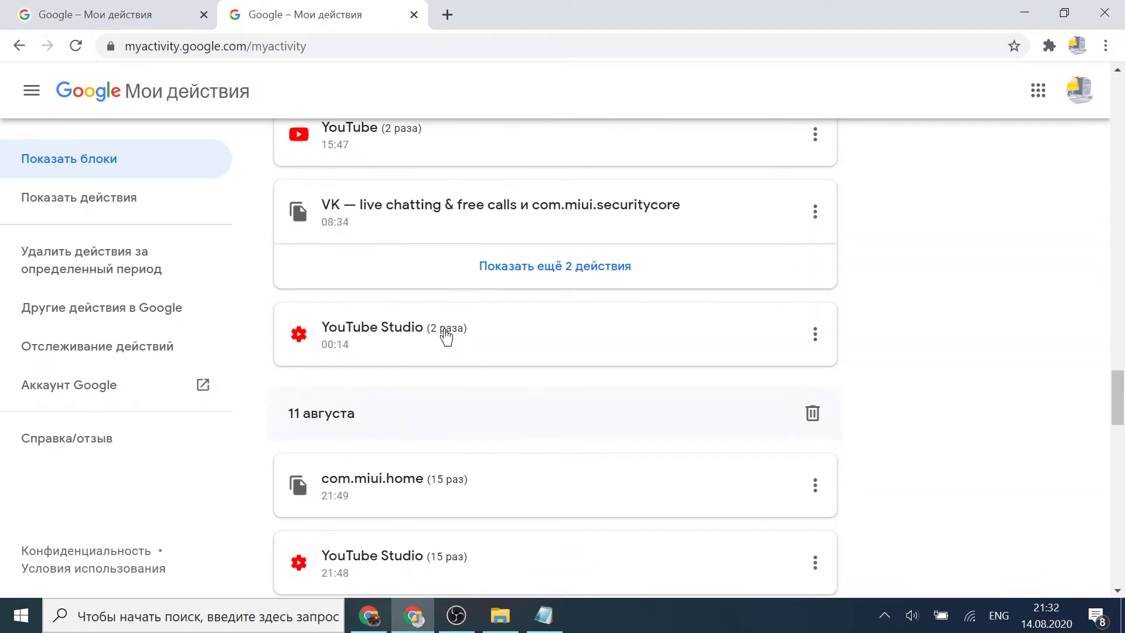
pyautogui.scroll(20, 447, 336)
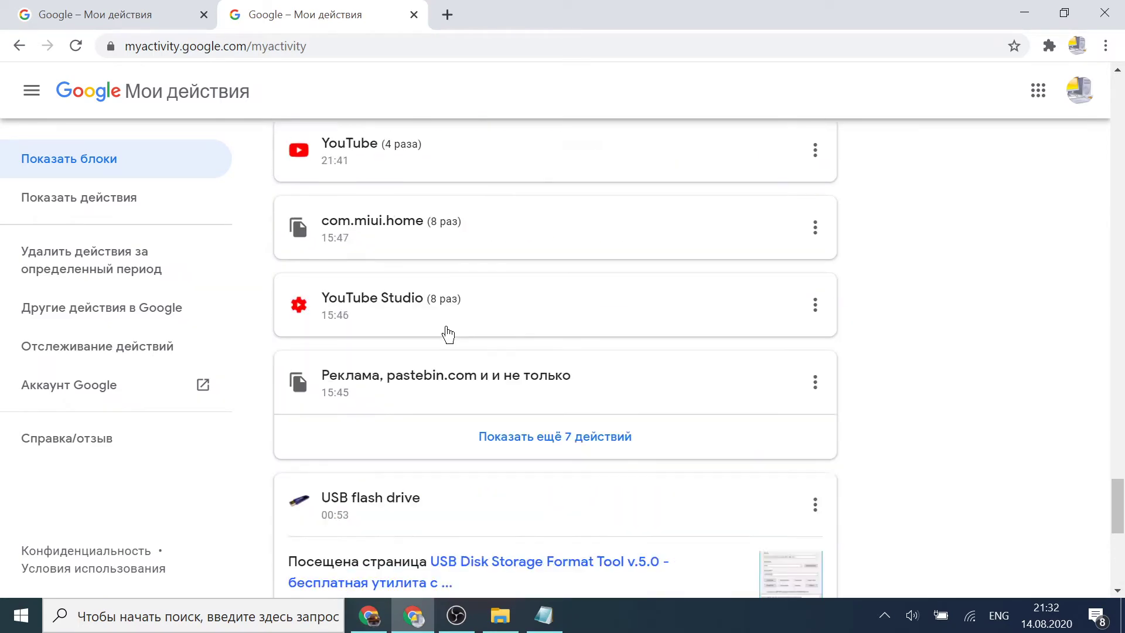
pyautogui.scroll(8, 449, 335)
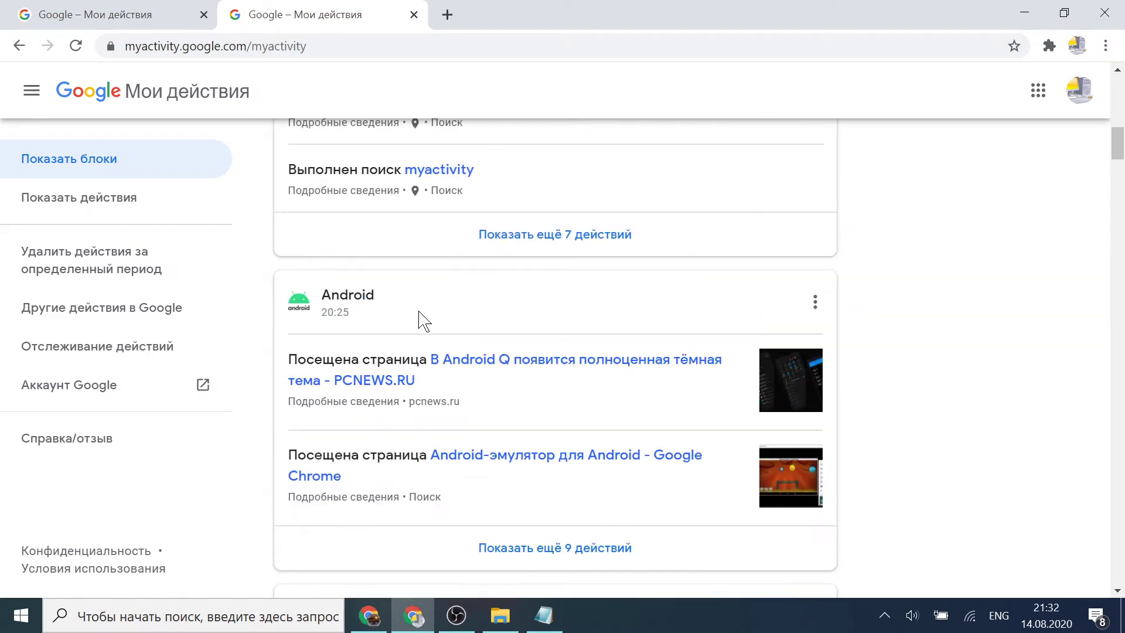
pyautogui.scroll(4, 345, 248)
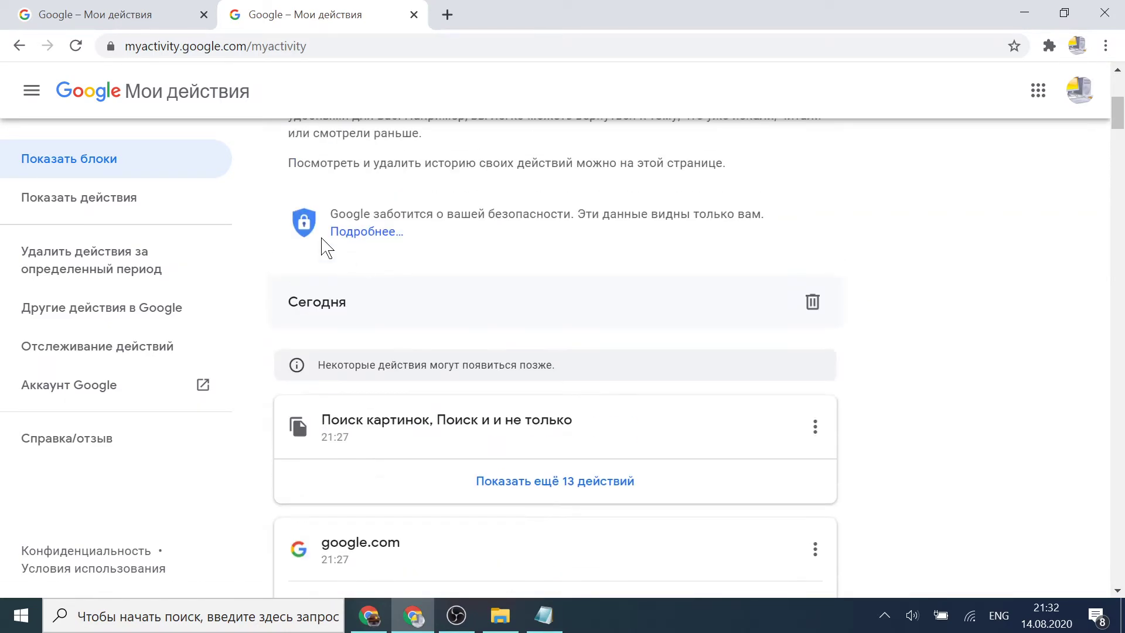
# Switch to the individual activity view (Показать действия) and look through today's entries.
pyautogui.click(116, 199)
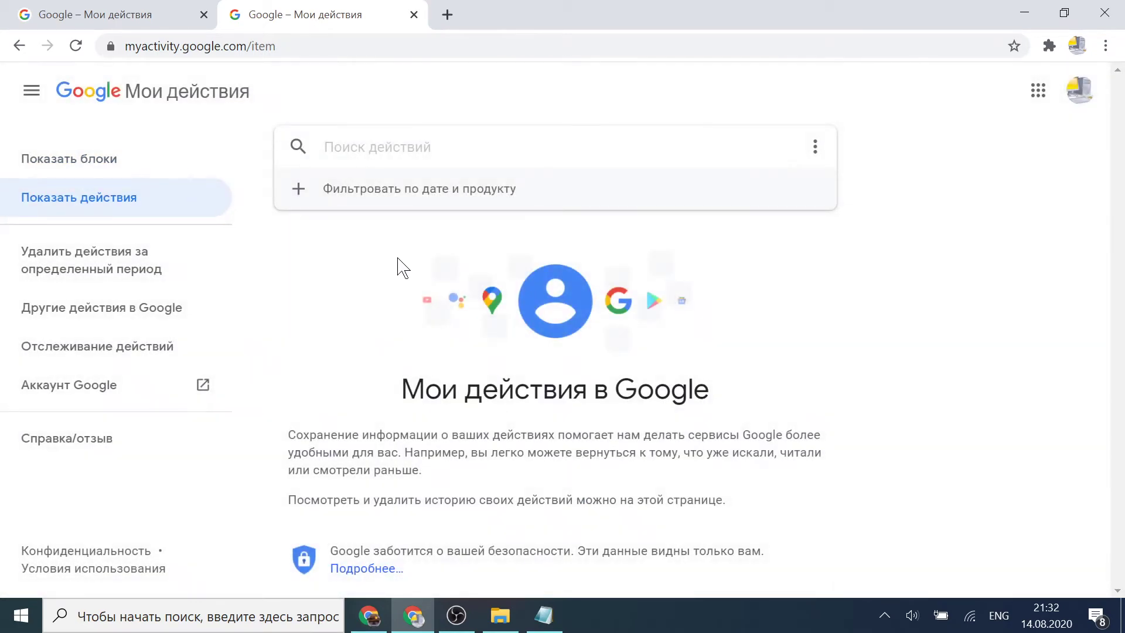
pyautogui.scroll(-8, 401, 268)
pyautogui.scroll(8, 402, 268)
pyautogui.scroll(-8, 136, 271)
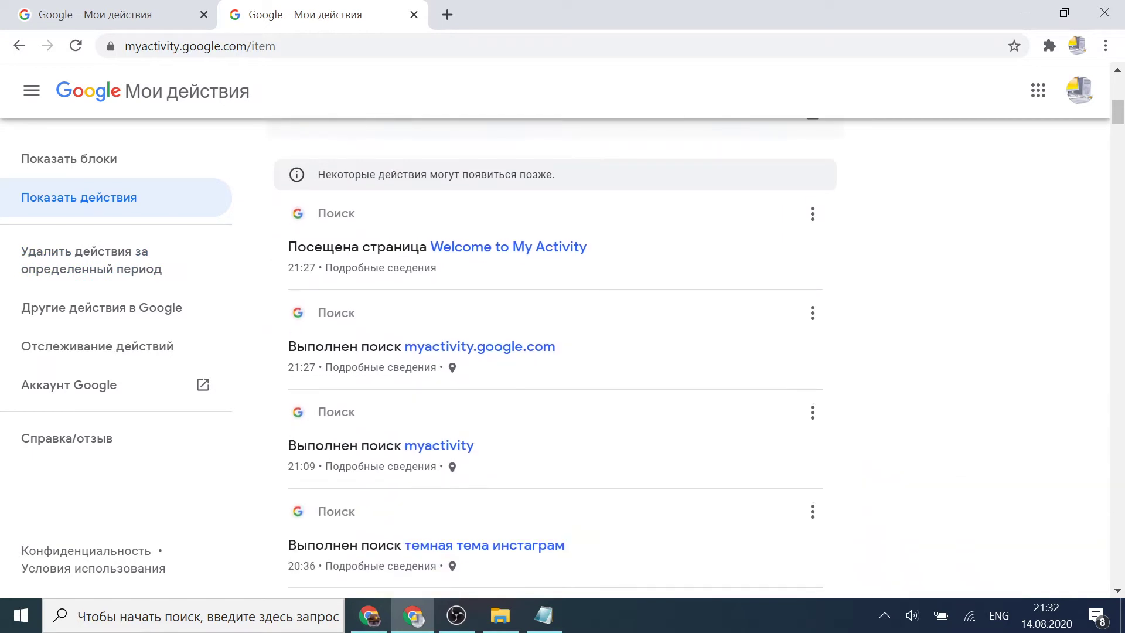
pyautogui.scroll(6, 319, 299)
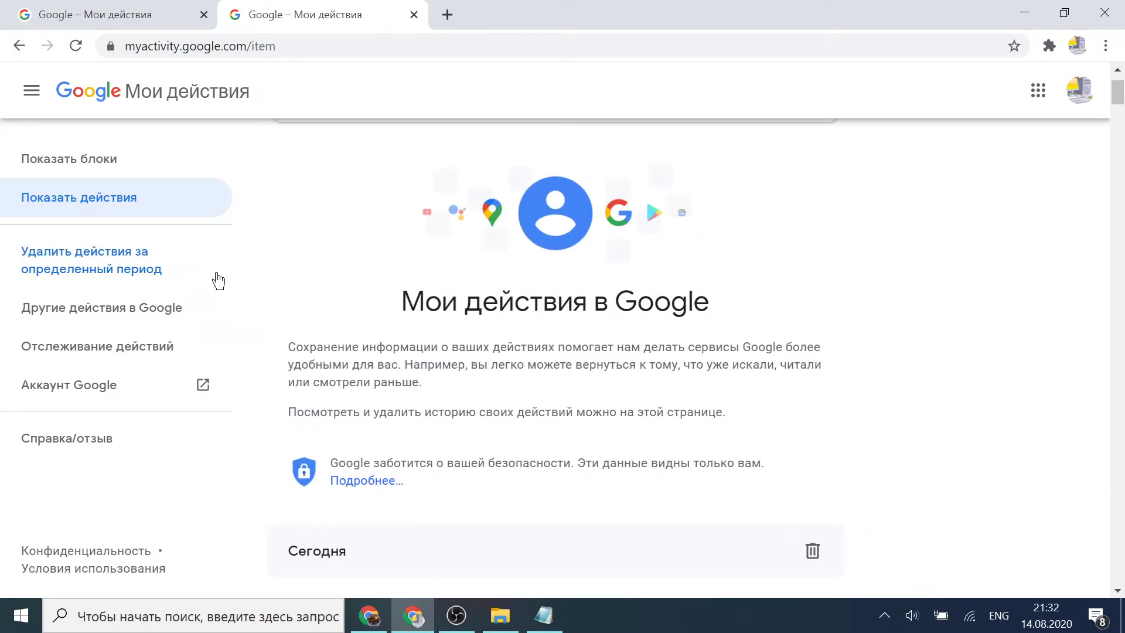
# Open the activity controls page (Отслеживание действий) and survey its history sections.
pyautogui.click(117, 358)
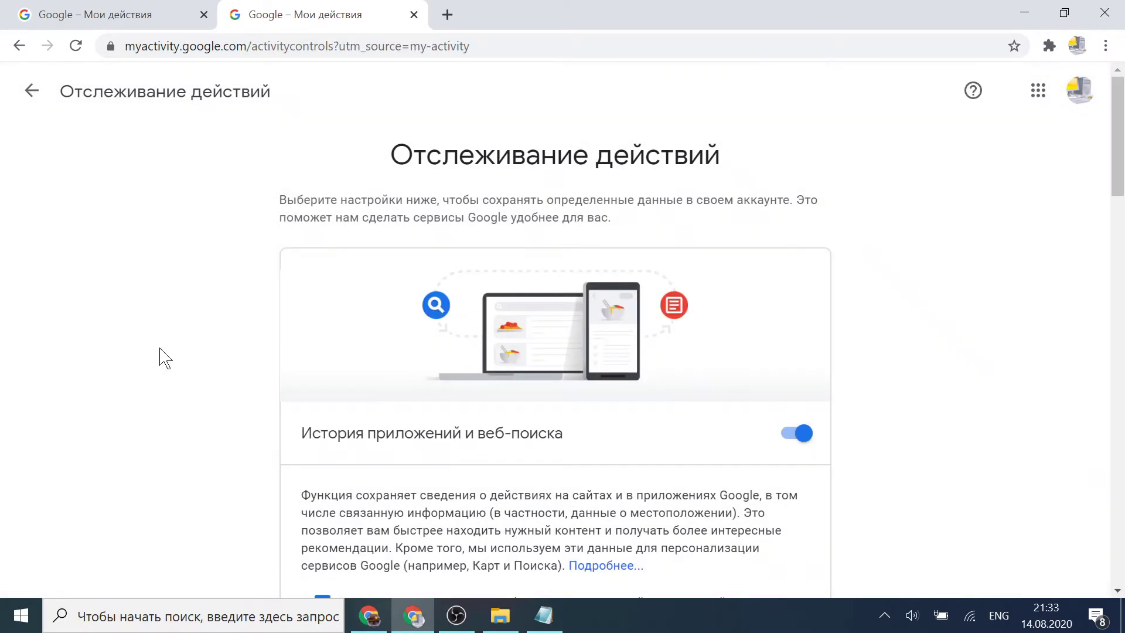
pyautogui.scroll(-15, 657, 299)
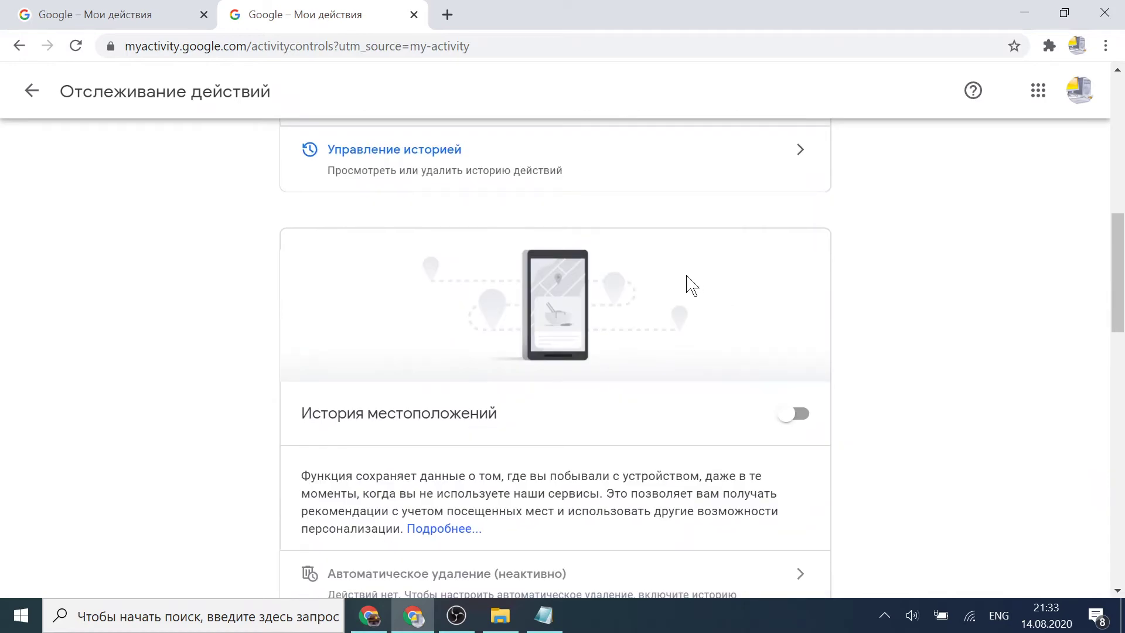
pyautogui.scroll(-6, 691, 285)
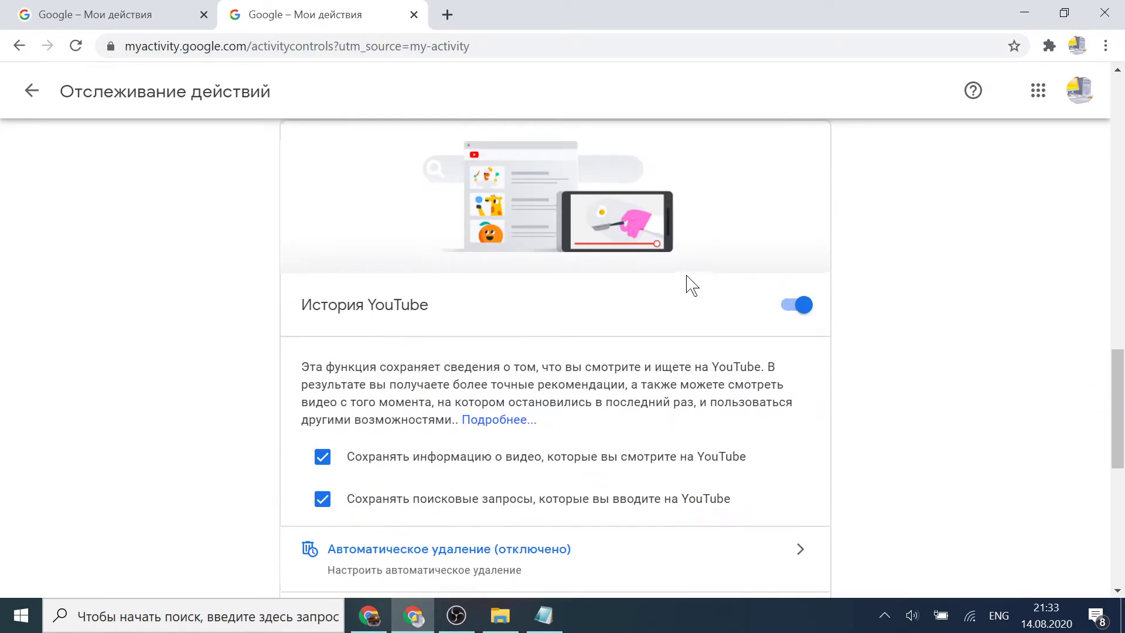
pyautogui.scroll(12, 692, 285)
pyautogui.scroll(2, 691, 285)
pyautogui.scroll(3, 758, 264)
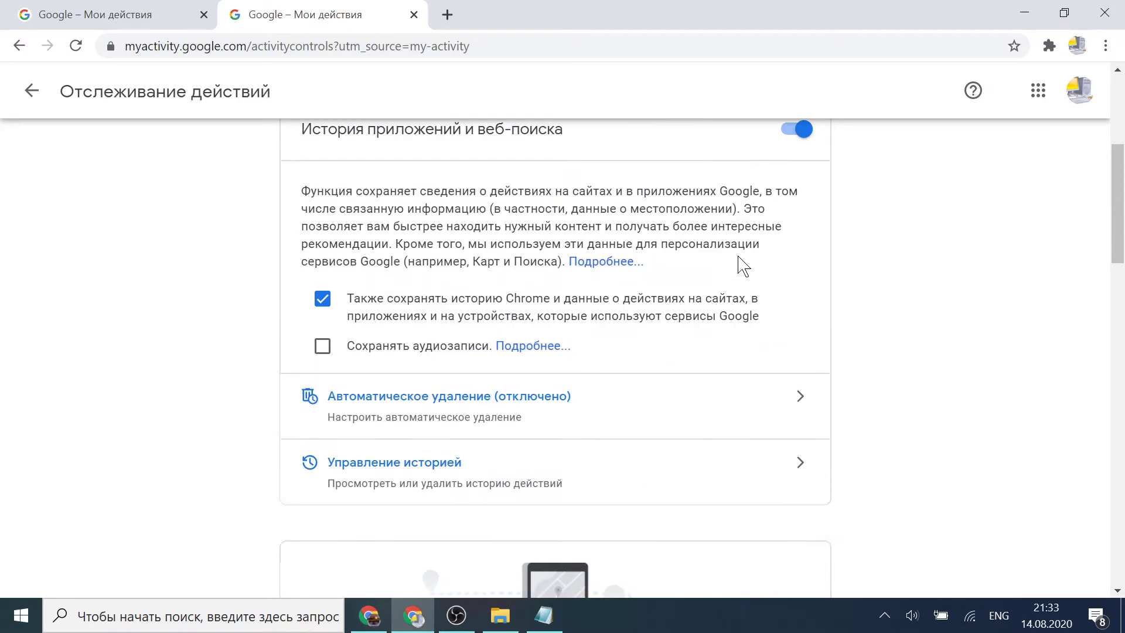
pyautogui.scroll(5, 868, 275)
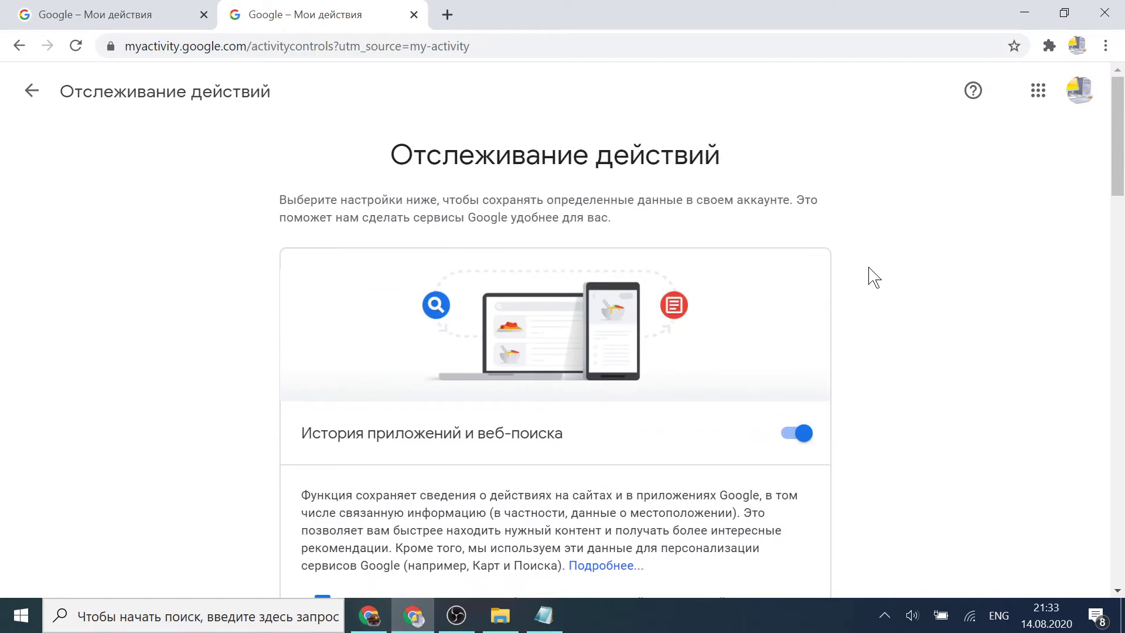
# Examine the controls for web and app history, location history, YouTube history and ad personalization.
pyautogui.scroll(-1, 628, 317)
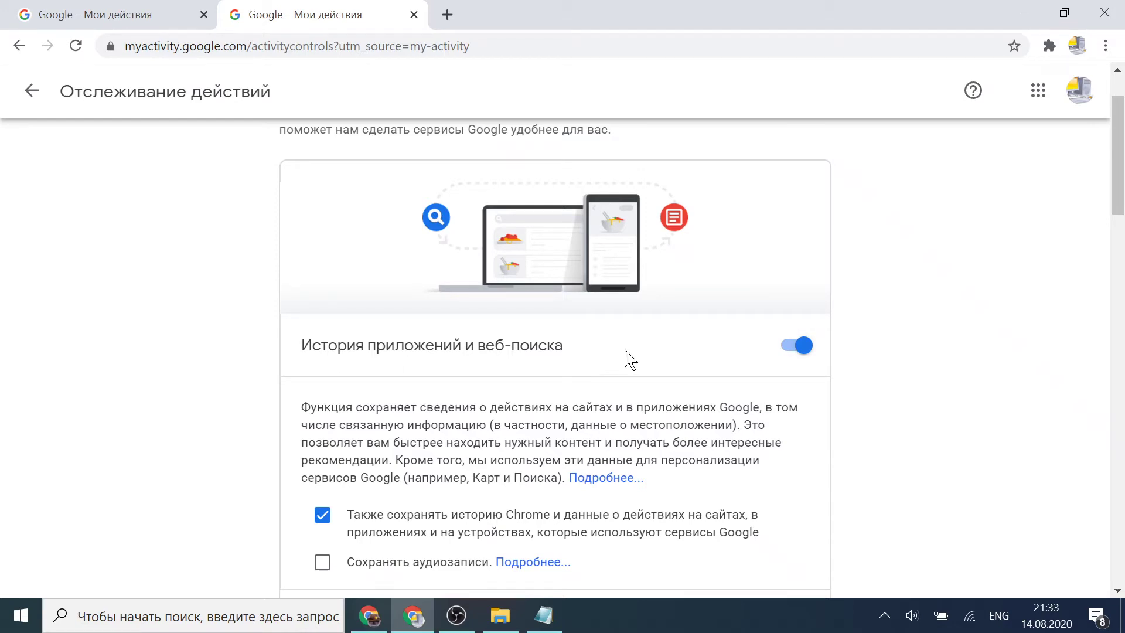
pyautogui.scroll(-10, 756, 346)
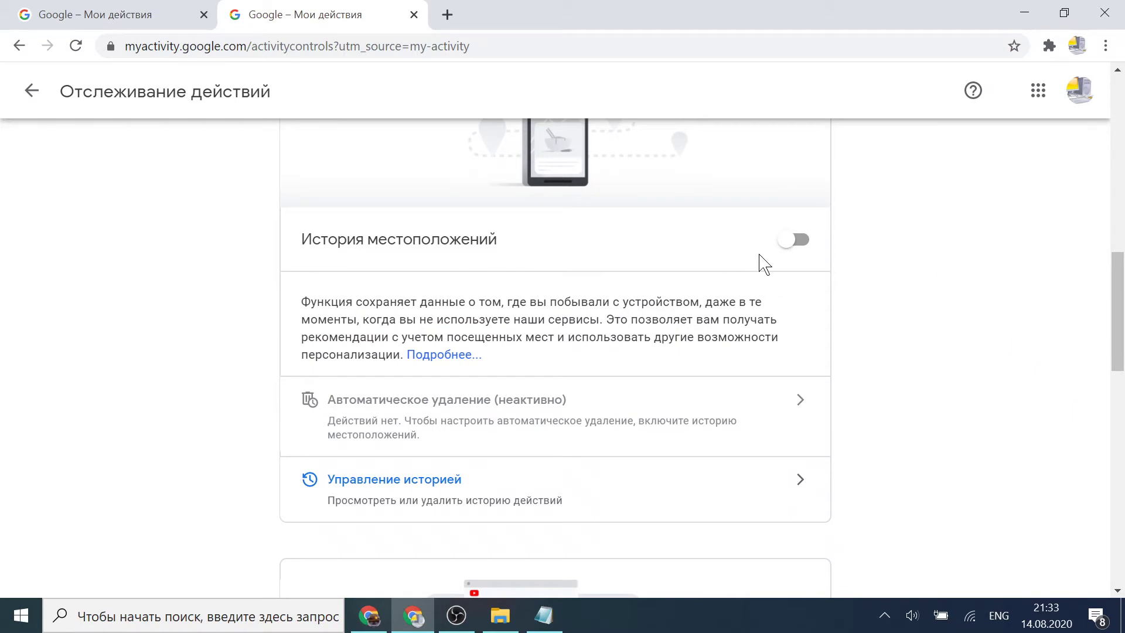
pyautogui.click(803, 241)
pyautogui.scroll(-9, 779, 284)
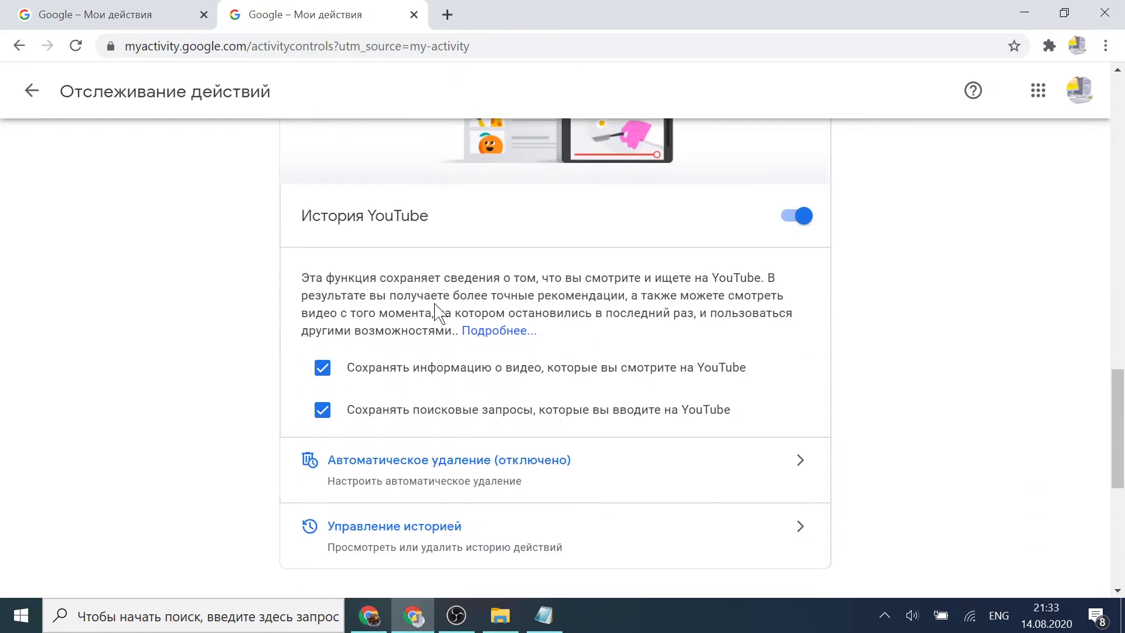
pyautogui.scroll(-6, 856, 222)
pyautogui.scroll(4, 887, 246)
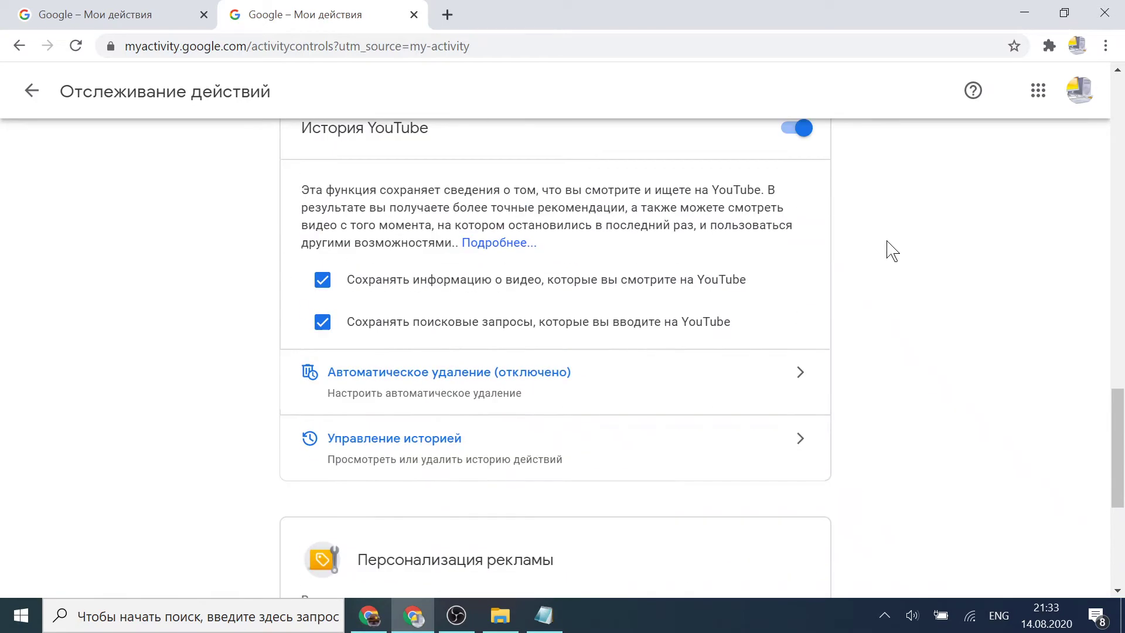
pyautogui.scroll(-6, 885, 254)
pyautogui.scroll(20, 448, 326)
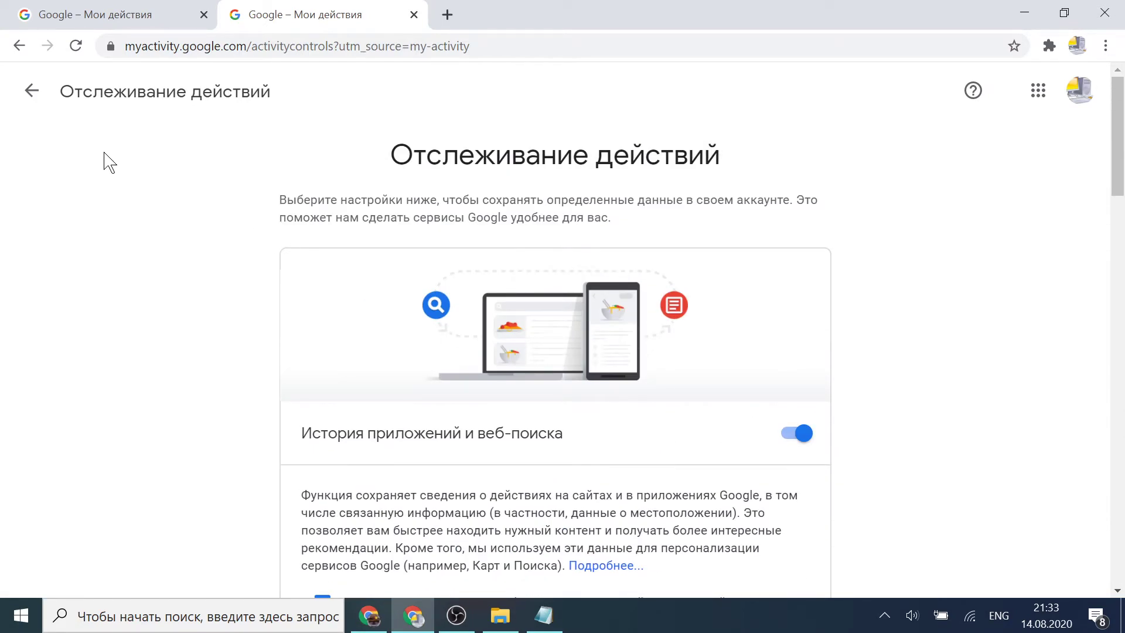
# Leave the activity controls and show My Activity grouped in blocks (Показать блоки).
pyautogui.click(32, 93)
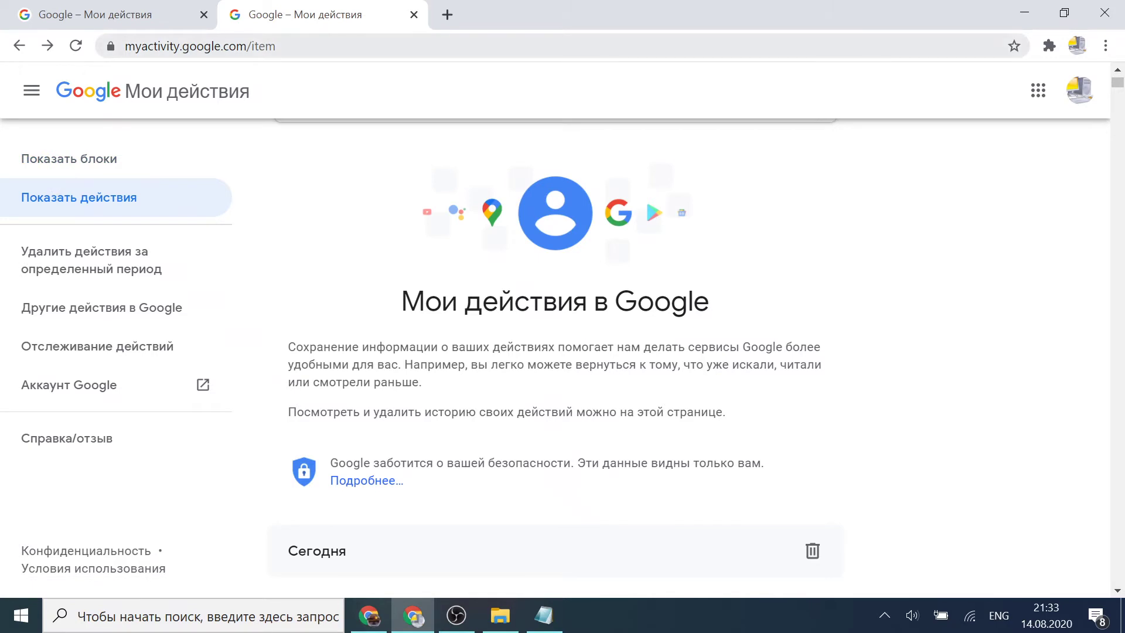
pyautogui.click(94, 166)
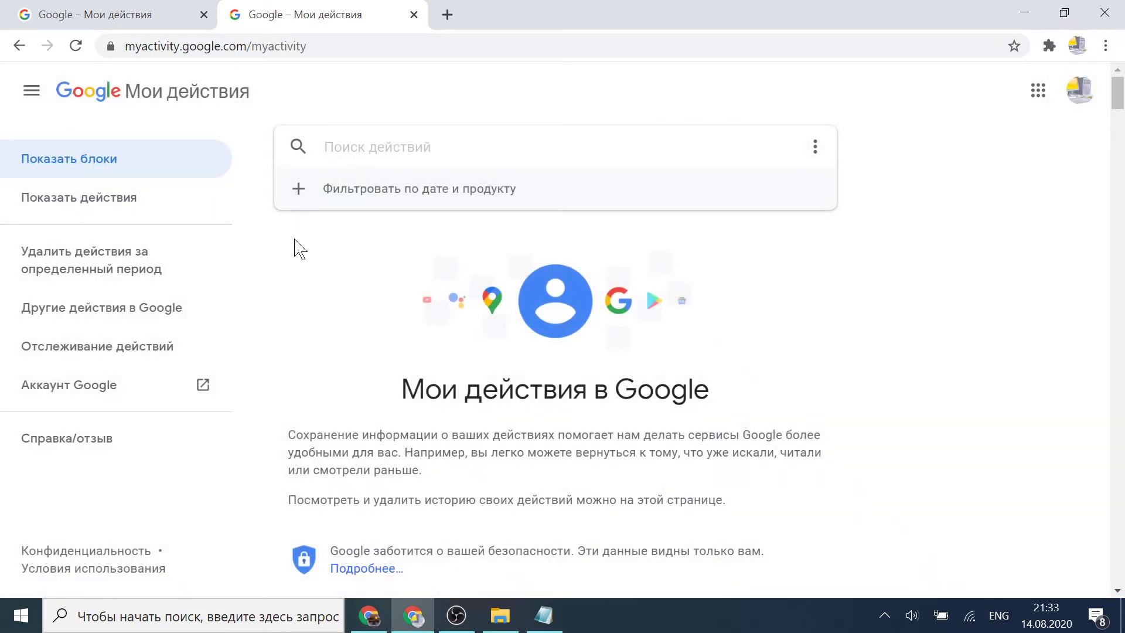
pyautogui.scroll(-3, 363, 279)
pyautogui.scroll(1, 364, 278)
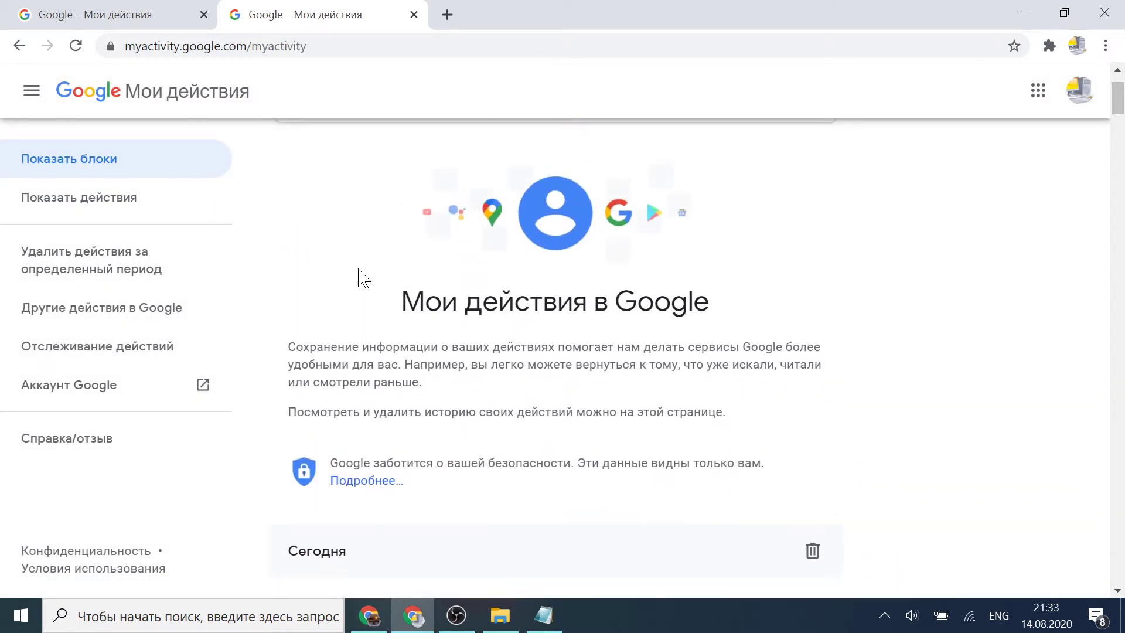
pyautogui.scroll(1, 359, 271)
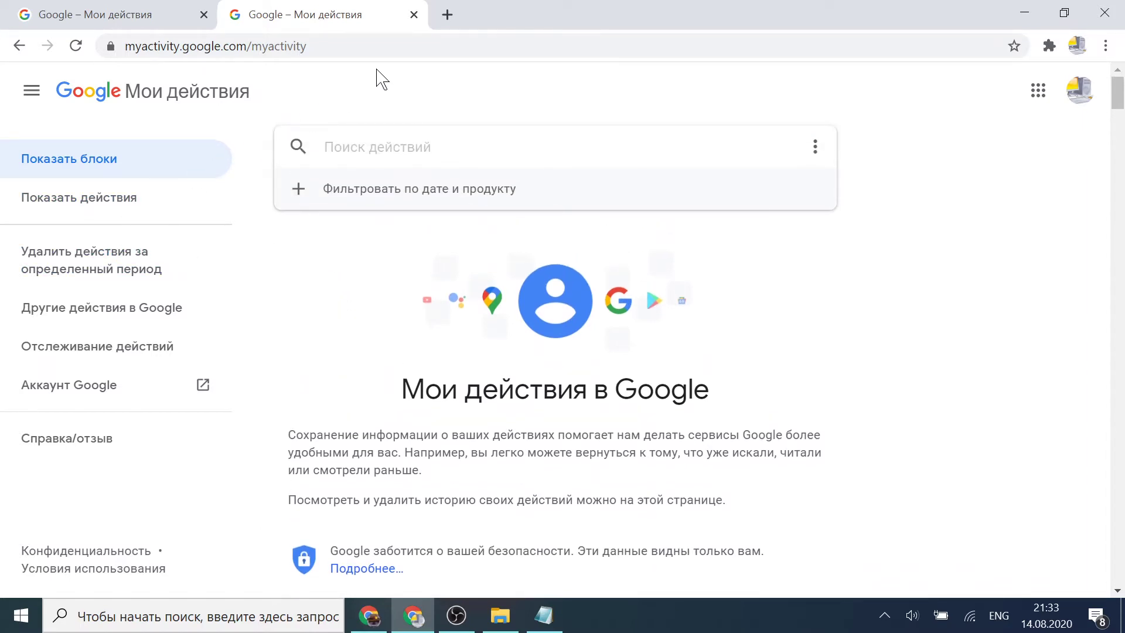
# Open a new tab, look at the browser's own history submenu, and return to the My Activity tab.
pyautogui.click(448, 16)
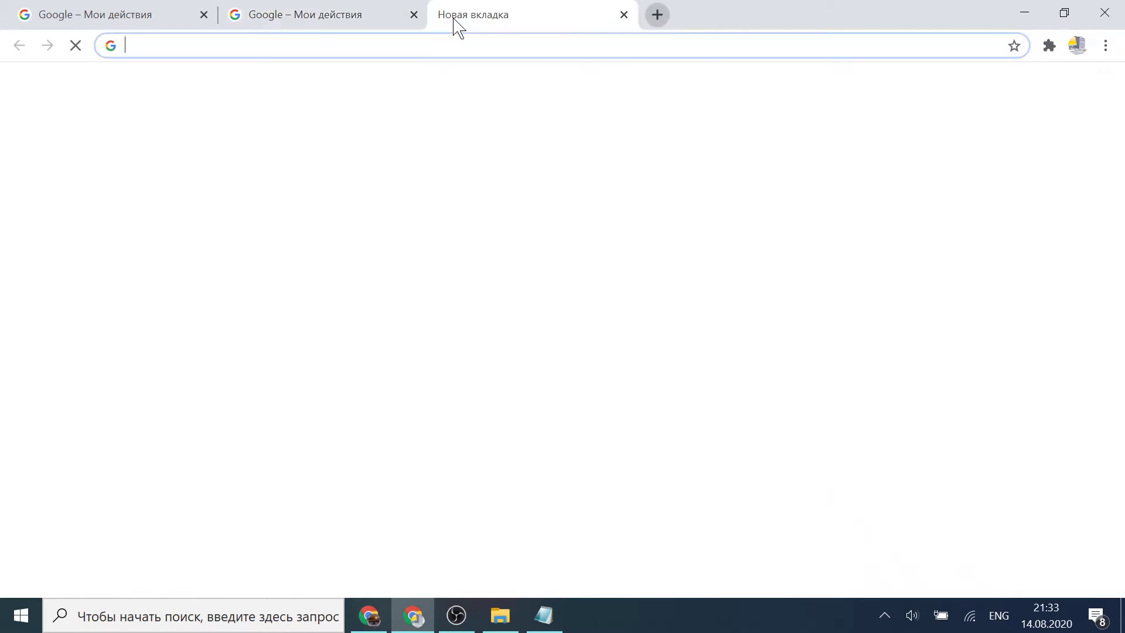
pyautogui.click(328, 14)
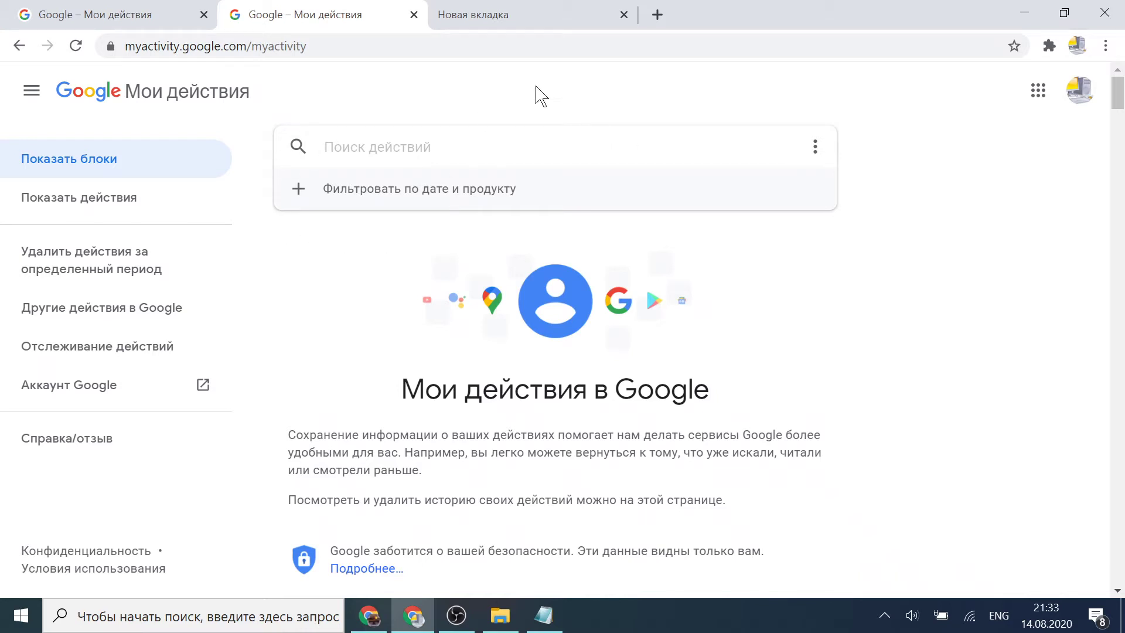
pyautogui.click(554, 26)
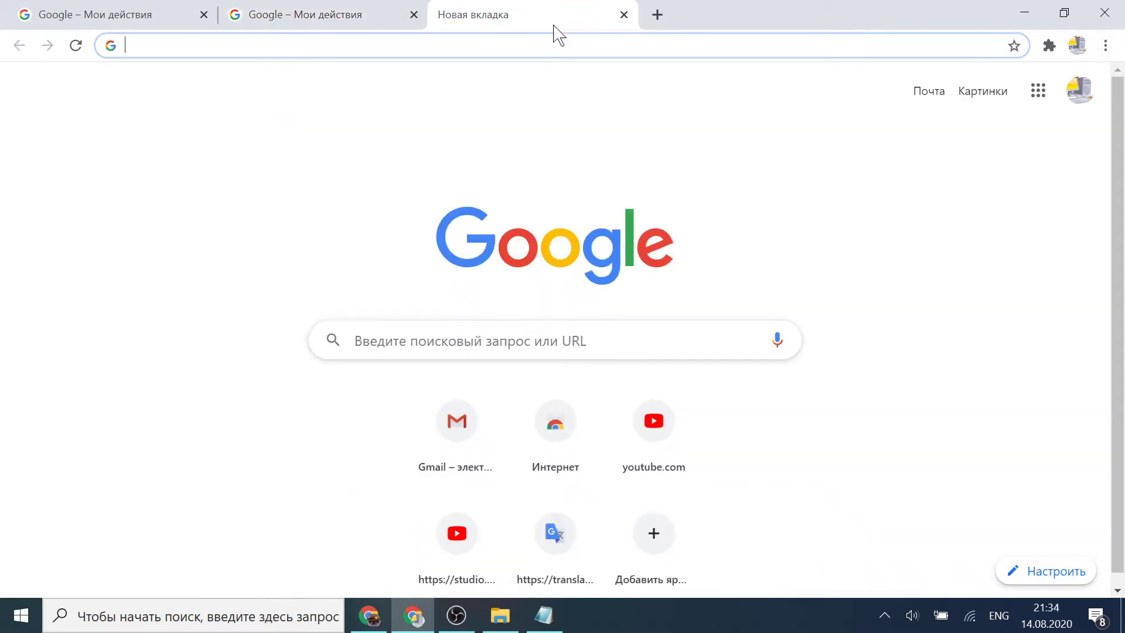
pyautogui.click(1105, 46)
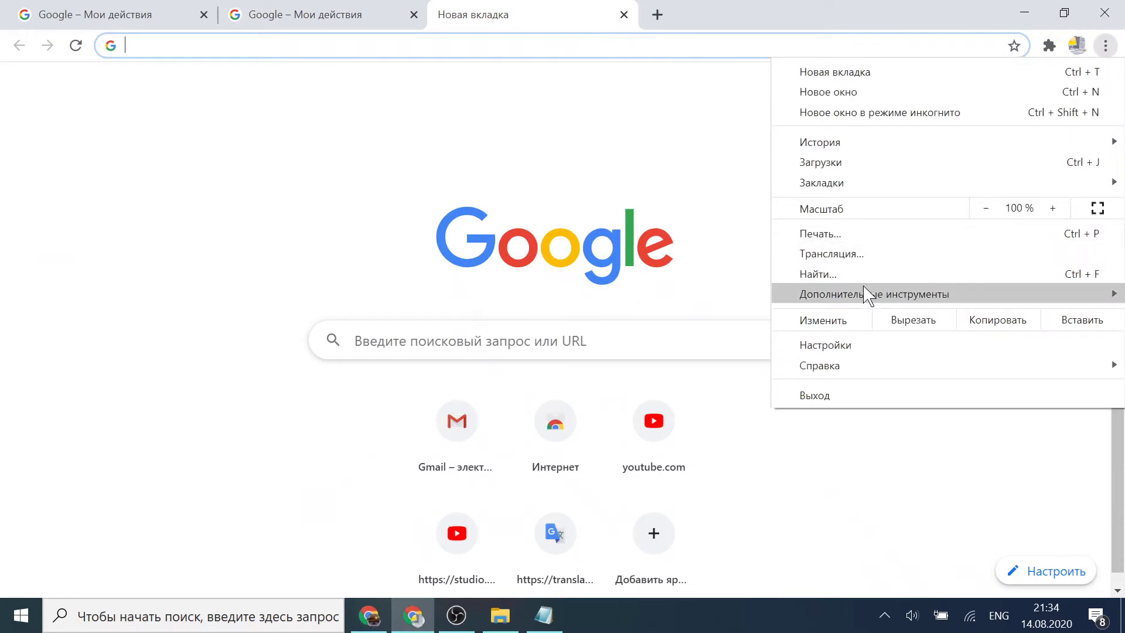
pyautogui.moveTo(806, 145)
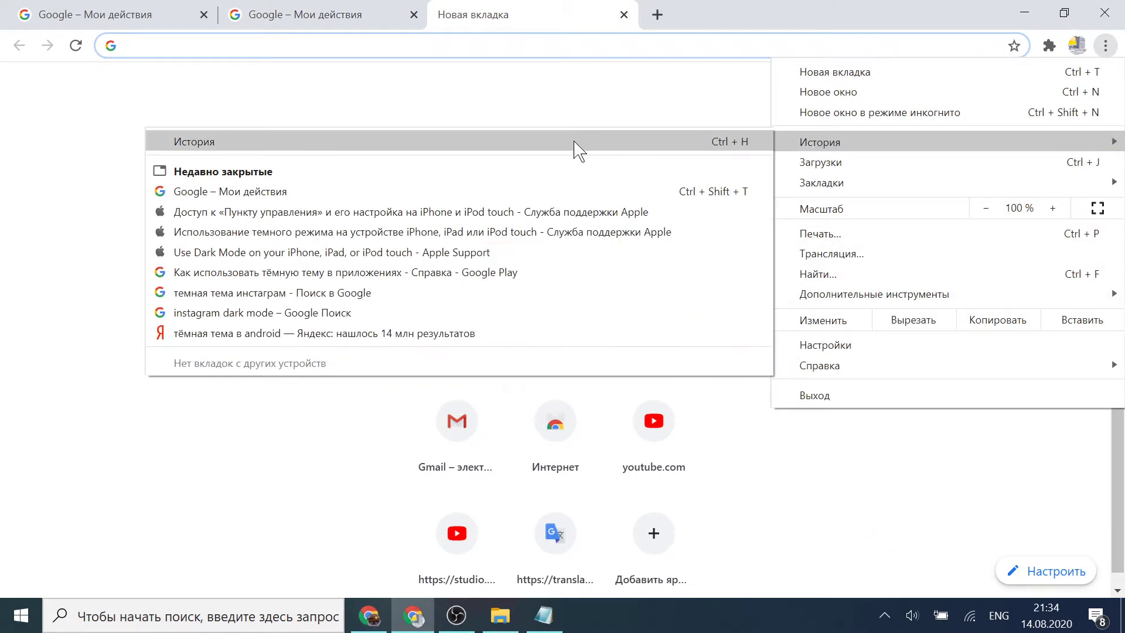
pyautogui.click(606, 94)
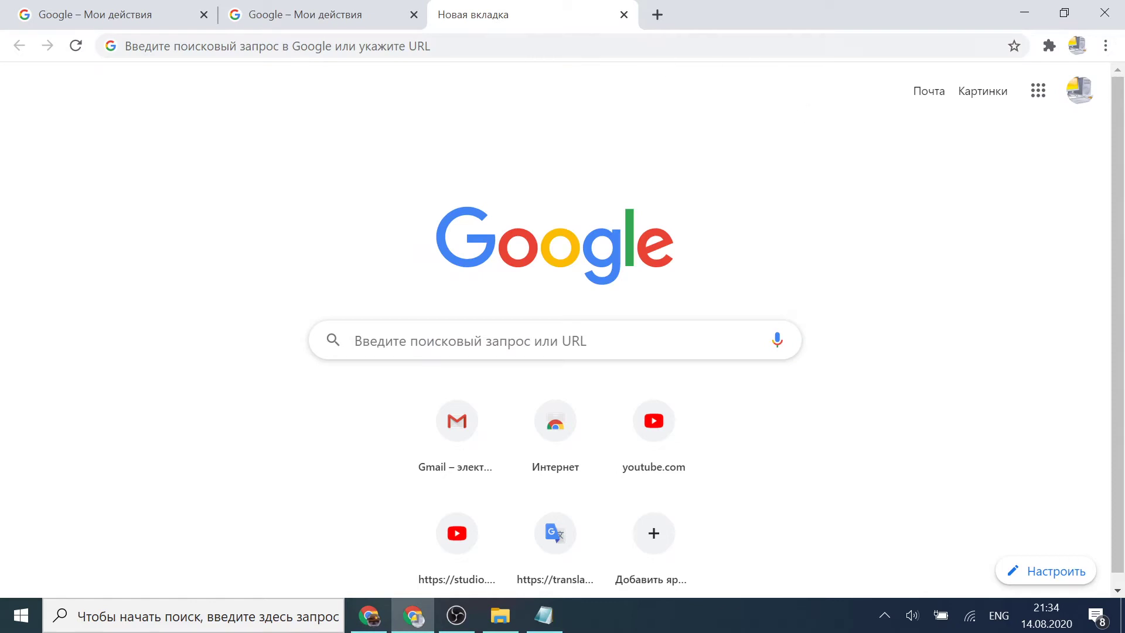
pyautogui.click(362, 9)
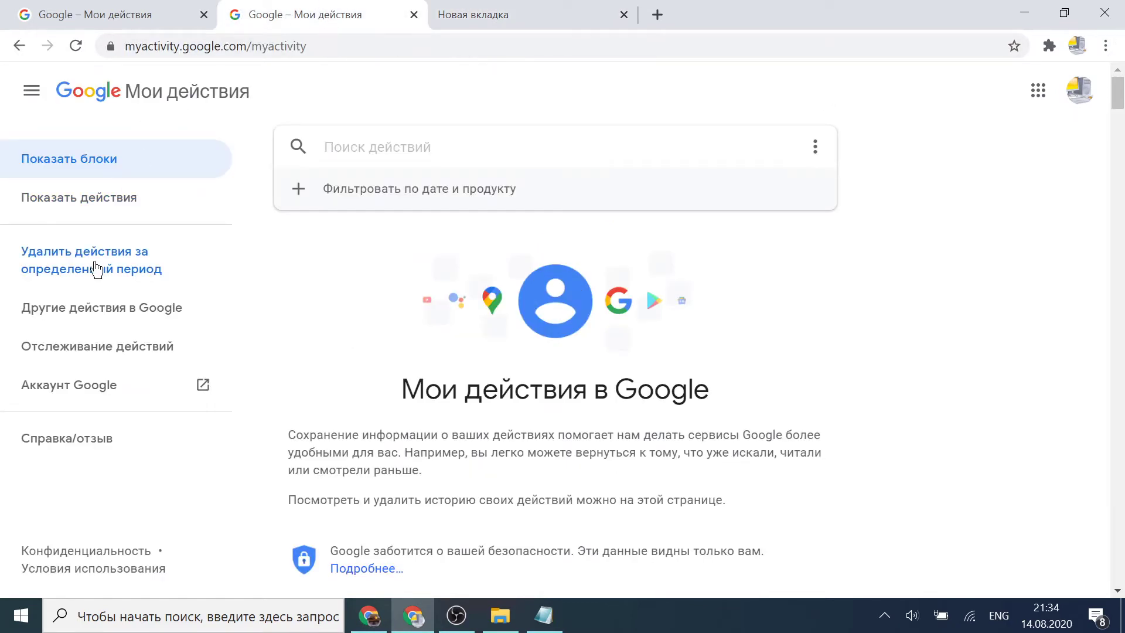
# Open the activity controls, review the prompt for turning off web and app history (История приложений и веб-поиска), and cancel it.
pyautogui.click(90, 348)
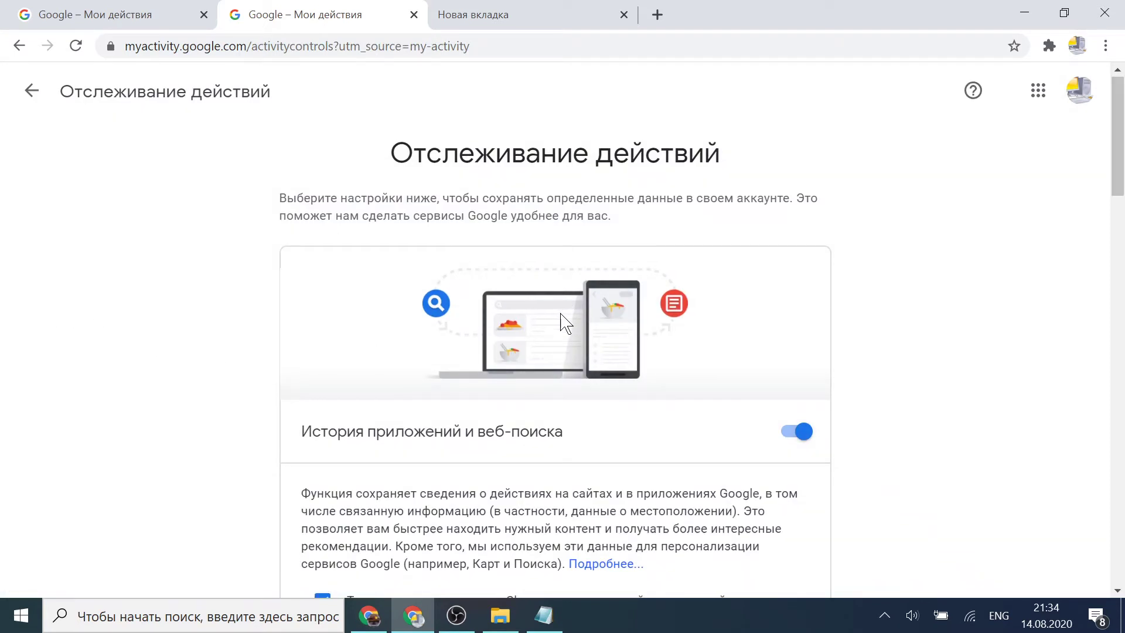
pyautogui.scroll(-1, 561, 321)
pyautogui.click(797, 347)
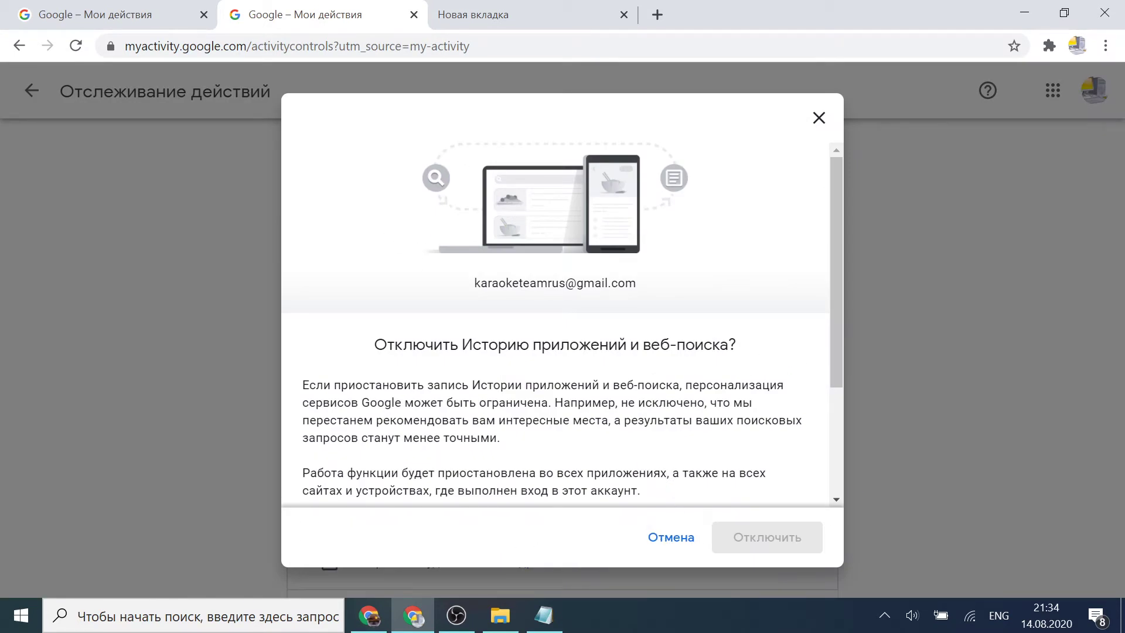
pyautogui.scroll(-3, 645, 351)
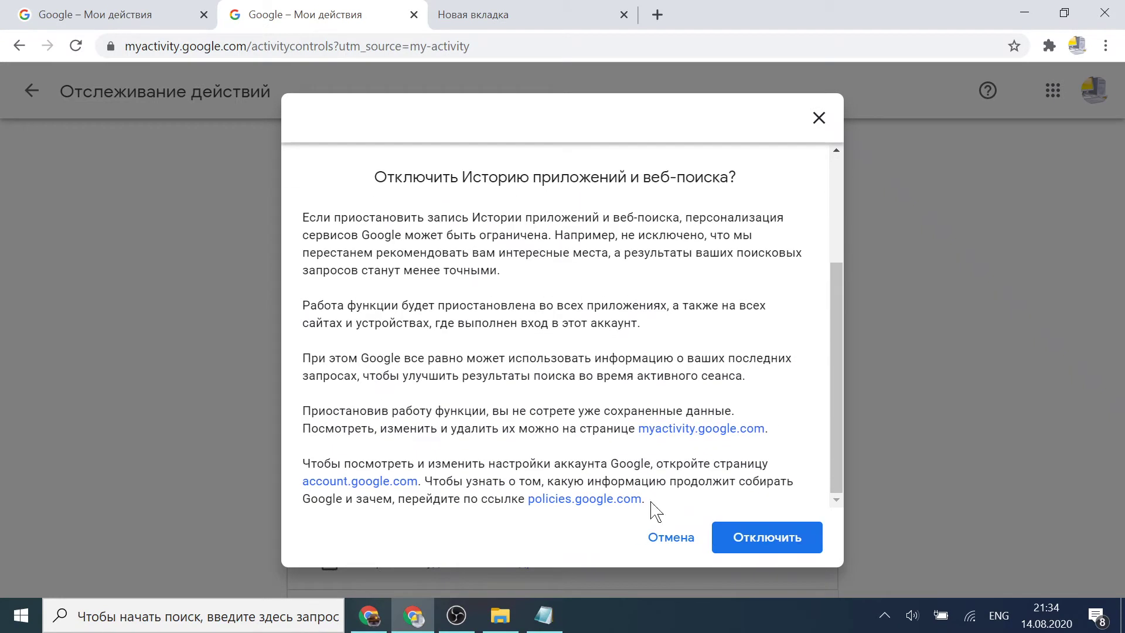
pyautogui.scroll(2, 586, 445)
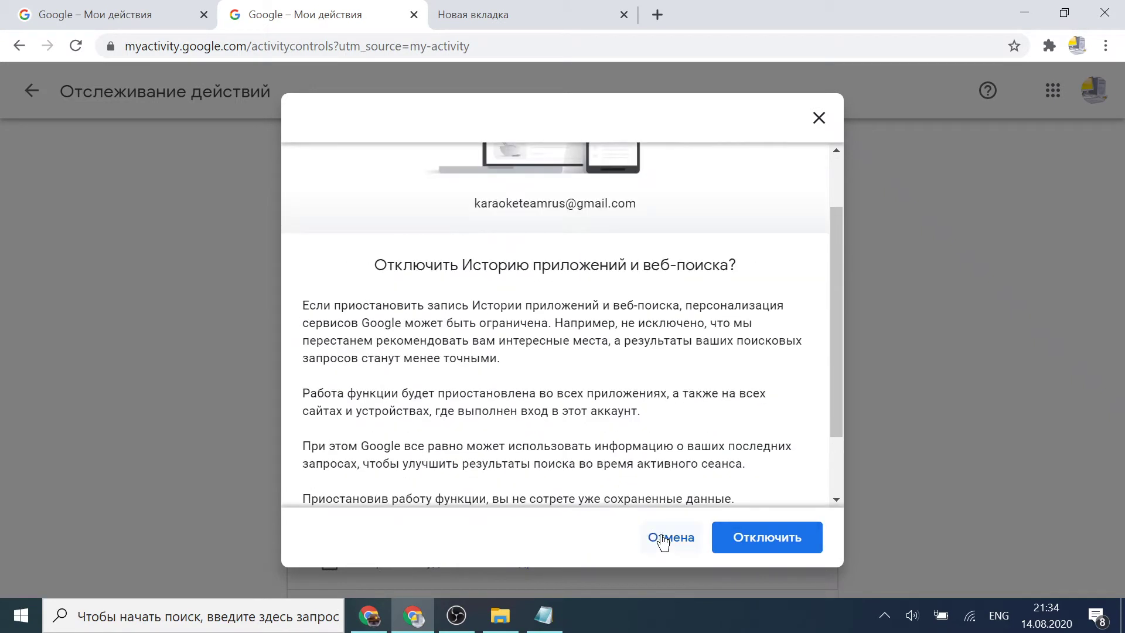
pyautogui.scroll(1, 686, 504)
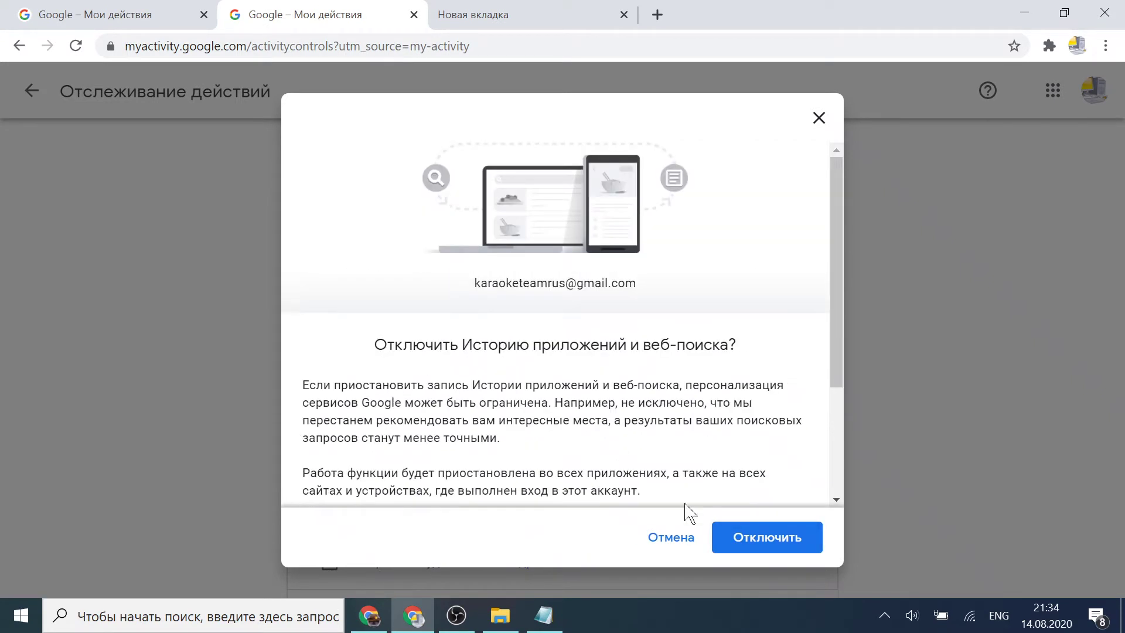
pyautogui.click(685, 546)
# Leave the browser on the blank new tab and switch to the история.txt notes in Notepad.
pyautogui.click(519, 26)
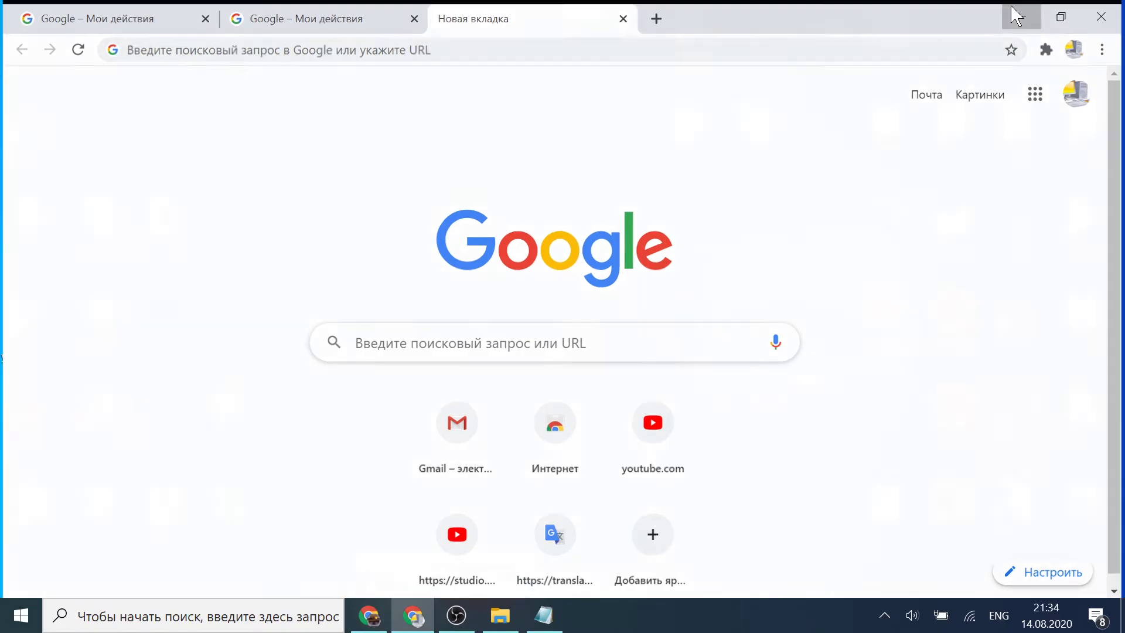
pyautogui.click(1024, 12)
pyautogui.click(543, 616)
pyautogui.click(543, 616)
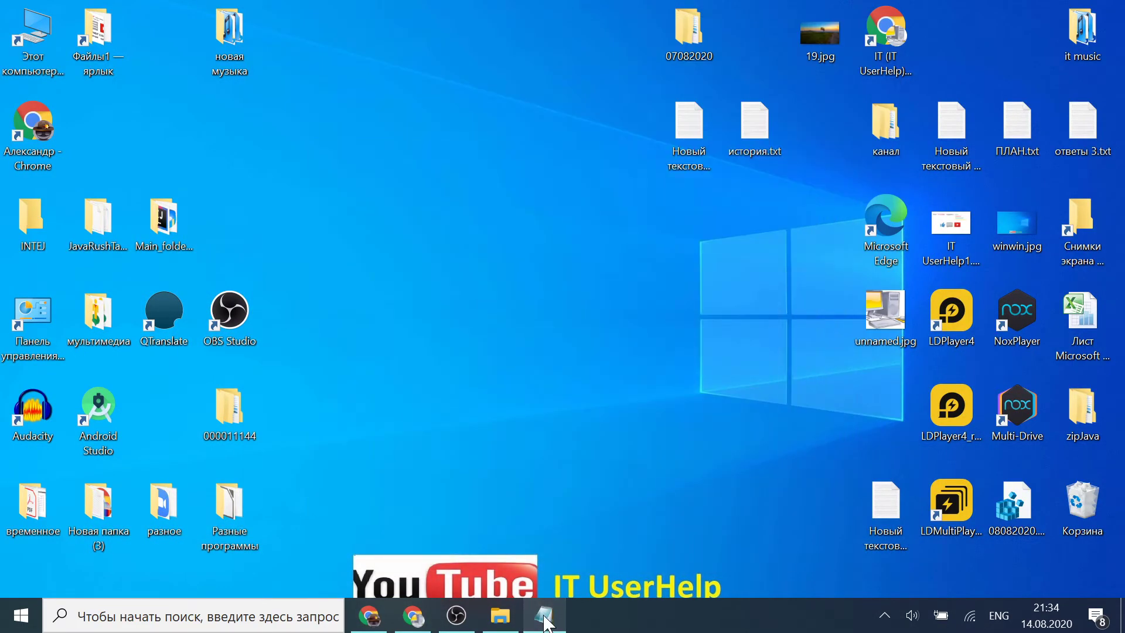
pyautogui.click(544, 617)
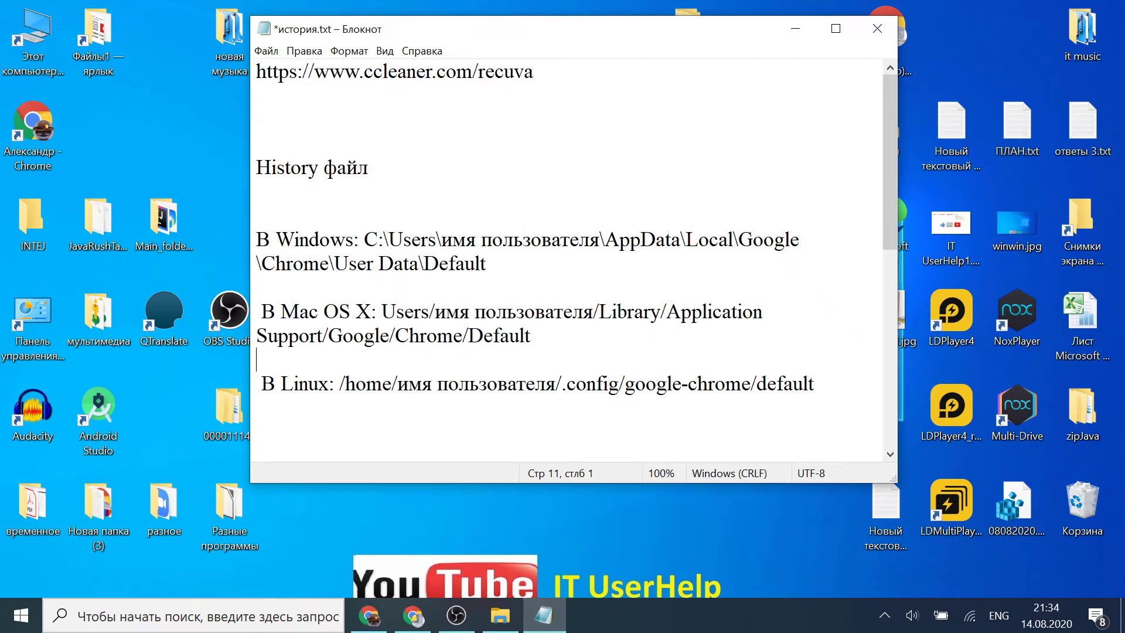
pyautogui.hotkey('ctrl', 'Home')
pyautogui.press('End')
pyautogui.hotkey('shift', 'Left')
pyautogui.hotkey('shift', 'Left')
pyautogui.hotkey('shift', 'Left')
pyautogui.hotkey('shift', 'Left')
pyautogui.hotkey('shift', 'Left')
pyautogui.hotkey('shift', 'Left')
pyautogui.hotkey('shift', 'Left')
pyautogui.hotkey('shift', 'Left')
pyautogui.hotkey('shift', 'Left')
pyautogui.hotkey('shift', 'Left')
pyautogui.hotkey('shift', 'Left')
pyautogui.hotkey('shift', 'Left')
pyautogui.hotkey('shift', 'Left')
pyautogui.hotkey('shift', 'Left')
pyautogui.hotkey('shift', 'Left')
pyautogui.hotkey('shift', 'Left')
pyautogui.hotkey('shift', 'Left')
pyautogui.hotkey('shift', 'Left')
pyautogui.hotkey('shift', 'Left')
pyautogui.hotkey('shift', 'Left')
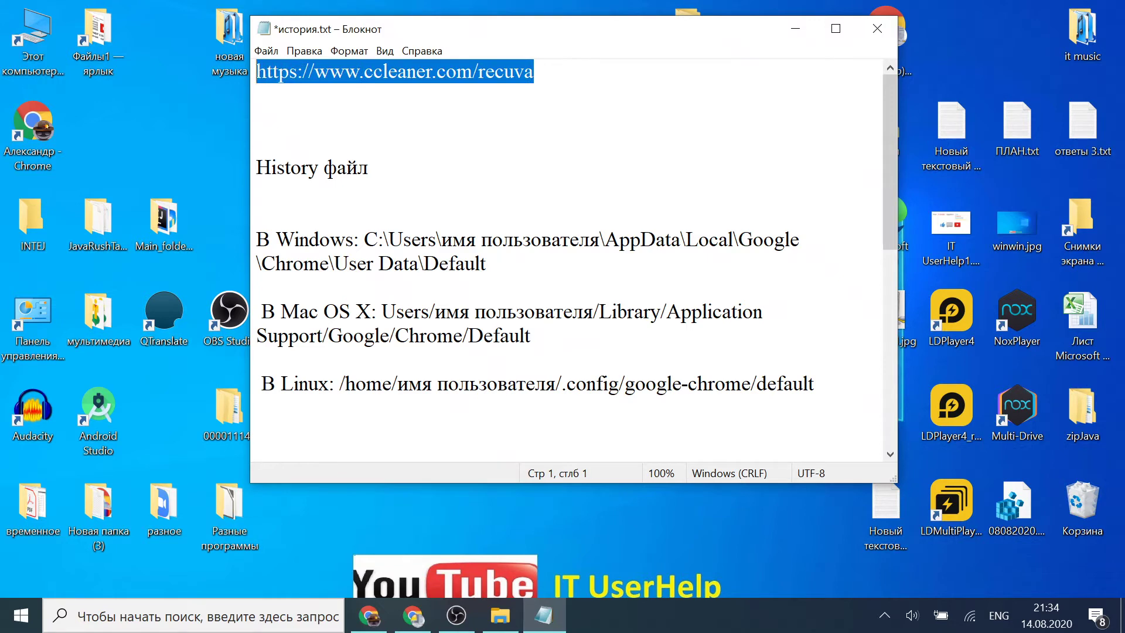
pyautogui.press('Menu')
pyautogui.press('Down')
pyautogui.press('Down')
pyautogui.press('Return')
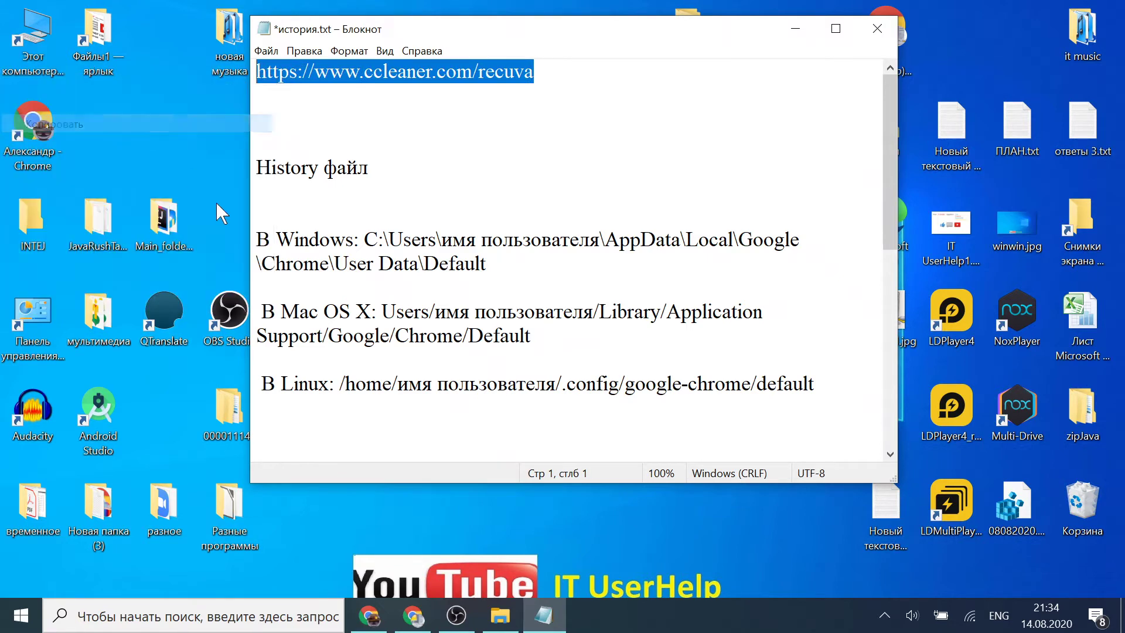
# Highlight the Windows path of the Chrome History file in the notes and move the notes window aside.
pyautogui.click(413, 615)
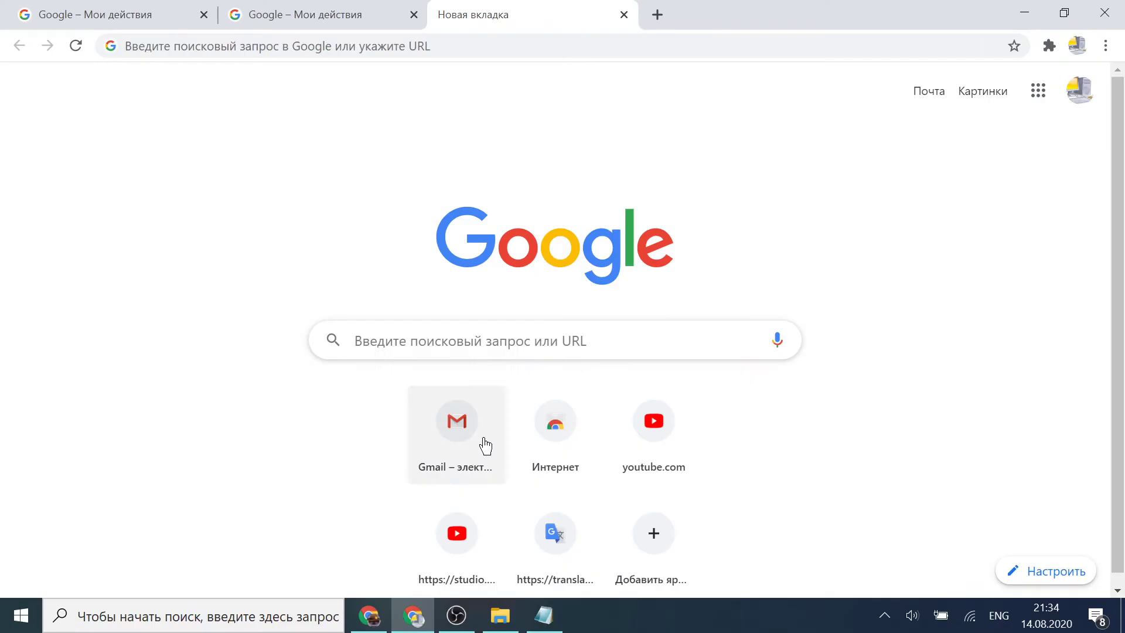
pyautogui.click(1025, 9)
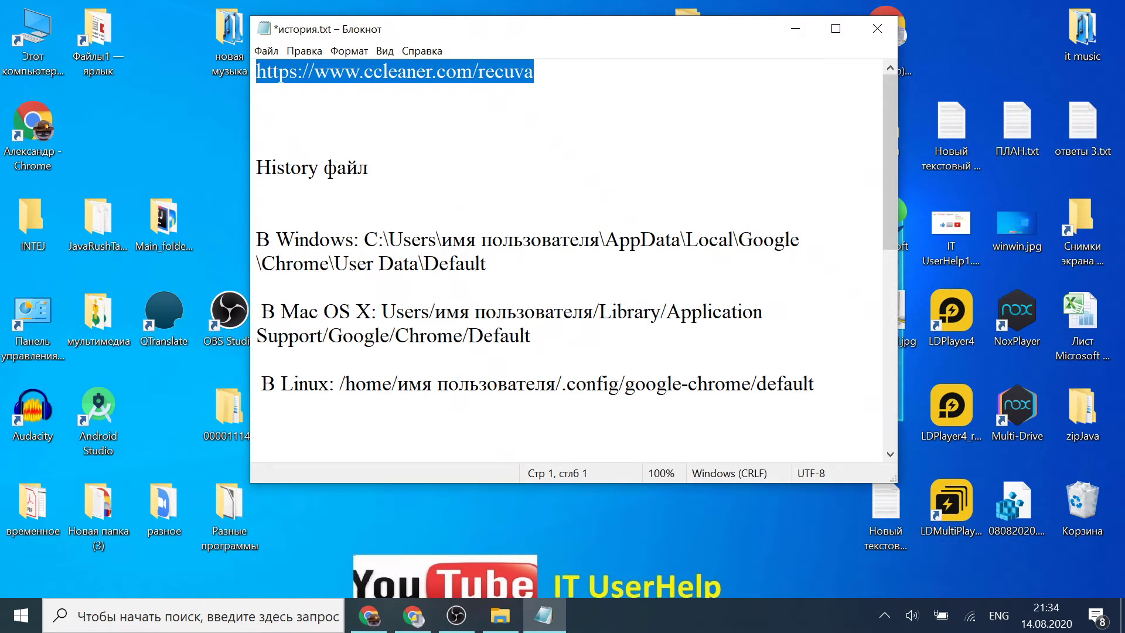
pyautogui.moveTo(364, 239); pyautogui.dragTo(486, 263)
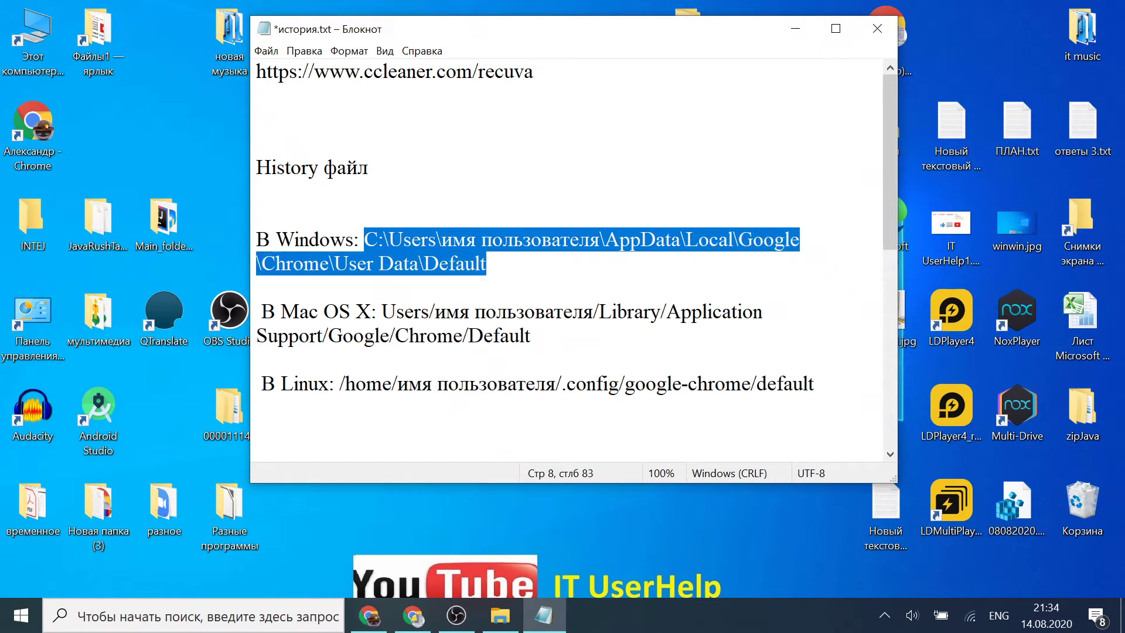
pyautogui.moveTo(488, 27); pyautogui.dragTo(798, 42)
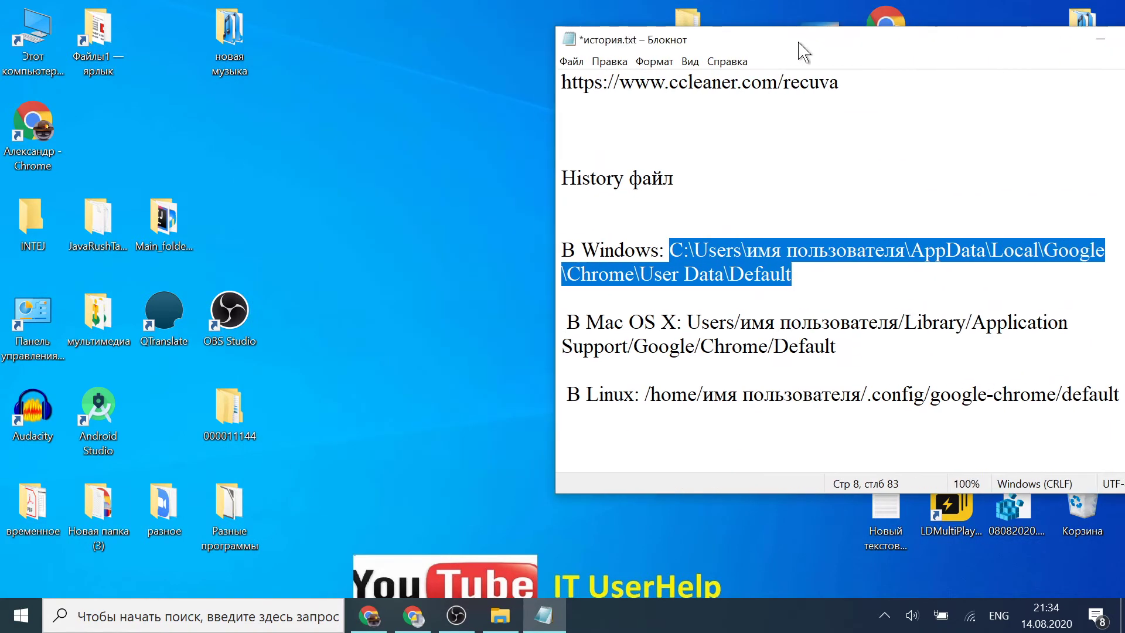
# Open This PC and go to the current user's profile folder under Пользователи on drive Sistem (C:).
pyautogui.click(23, 43)
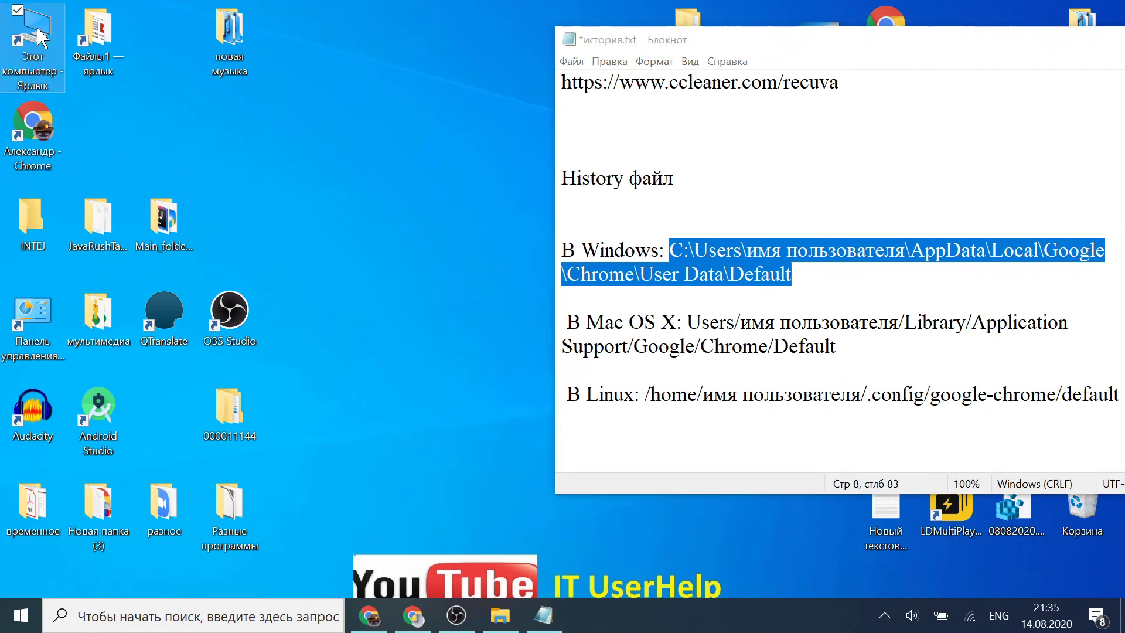
pyautogui.doubleClick(40, 39)
pyautogui.click(193, 112)
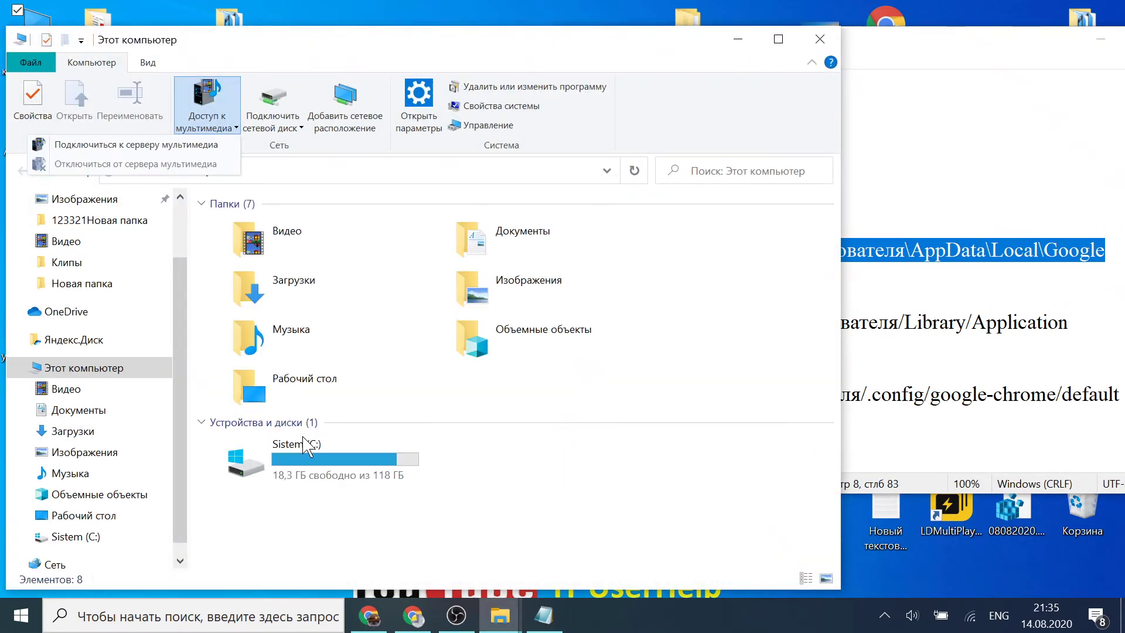
pyautogui.click(305, 447)
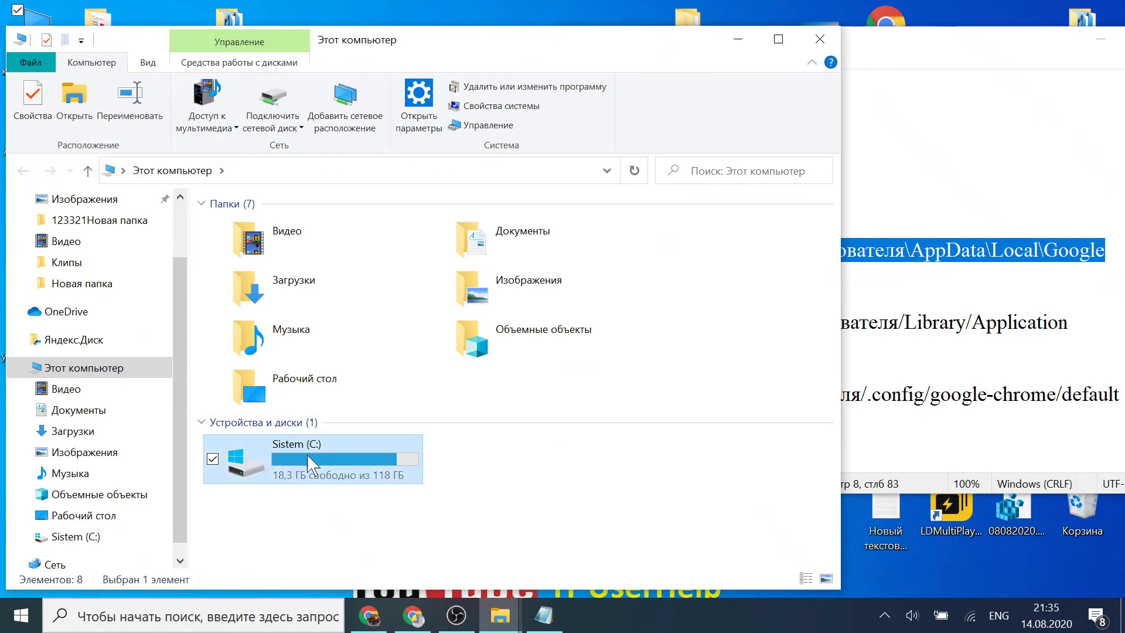
pyautogui.doubleClick(366, 460)
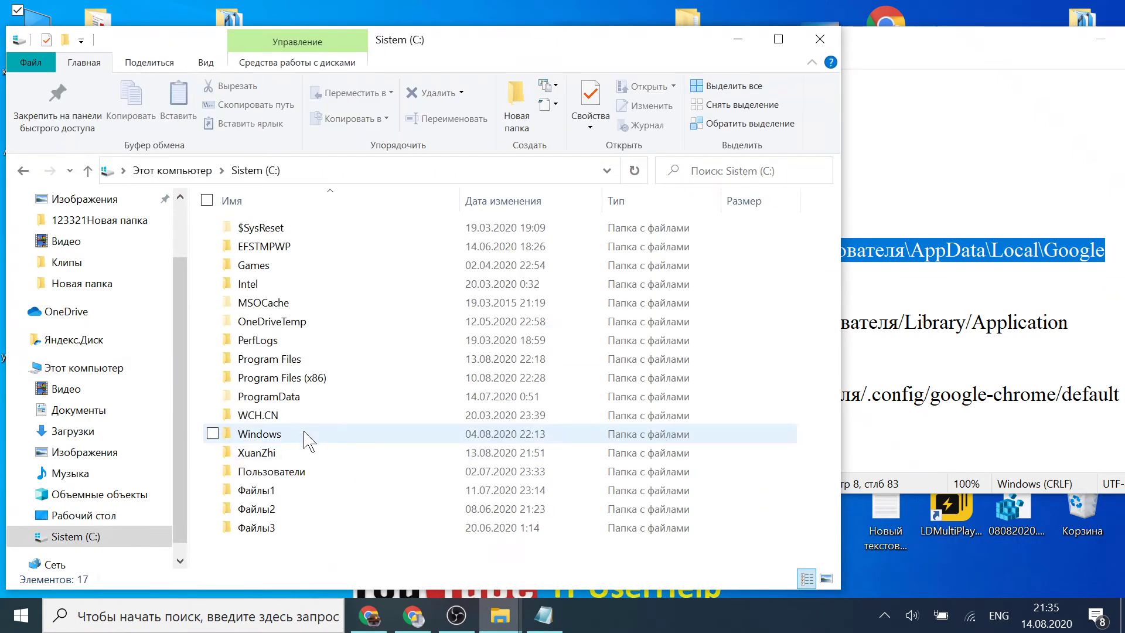
pyautogui.doubleClick(291, 471)
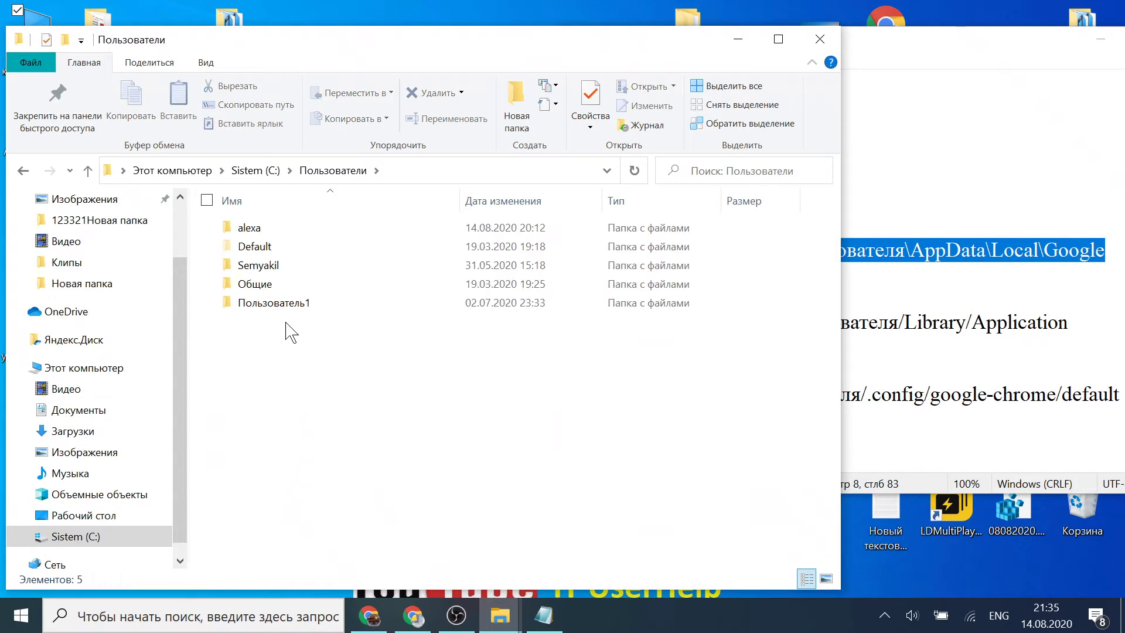
pyautogui.doubleClick(273, 229)
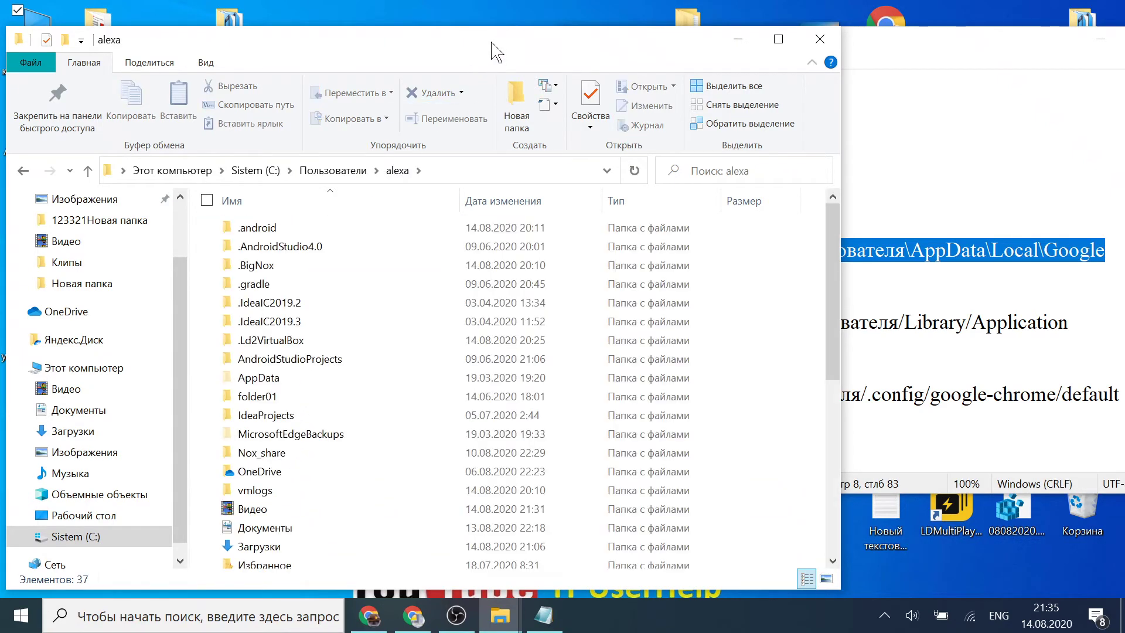
# Open the AppData\Local\Google folder inside the user profile.
pyautogui.moveTo(496, 51); pyautogui.dragTo(482, 96)
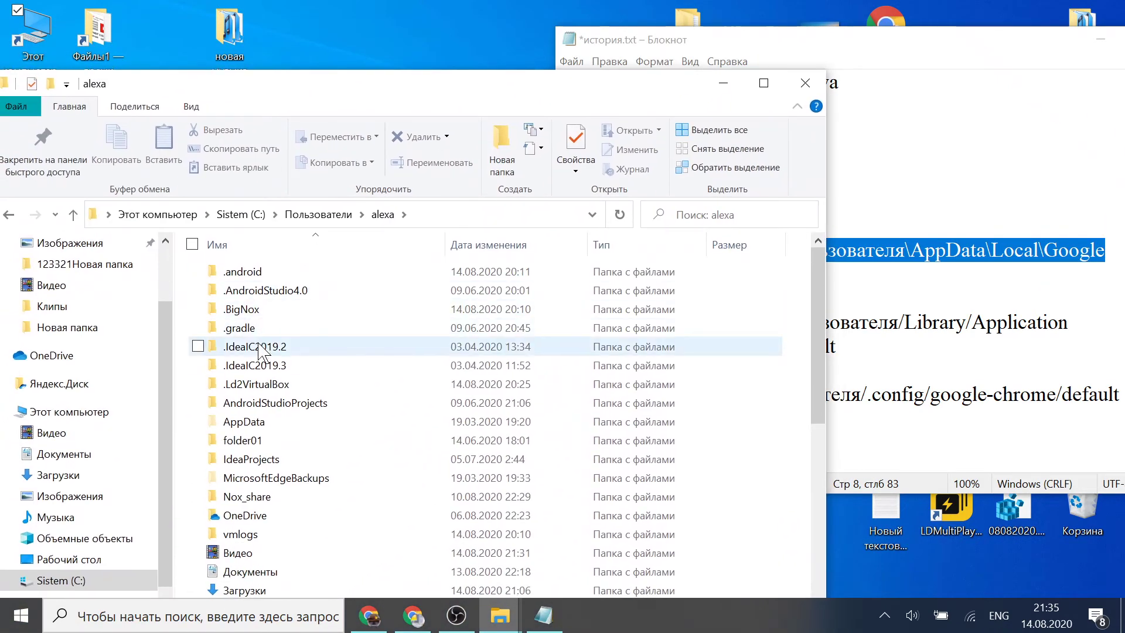
pyautogui.doubleClick(284, 422)
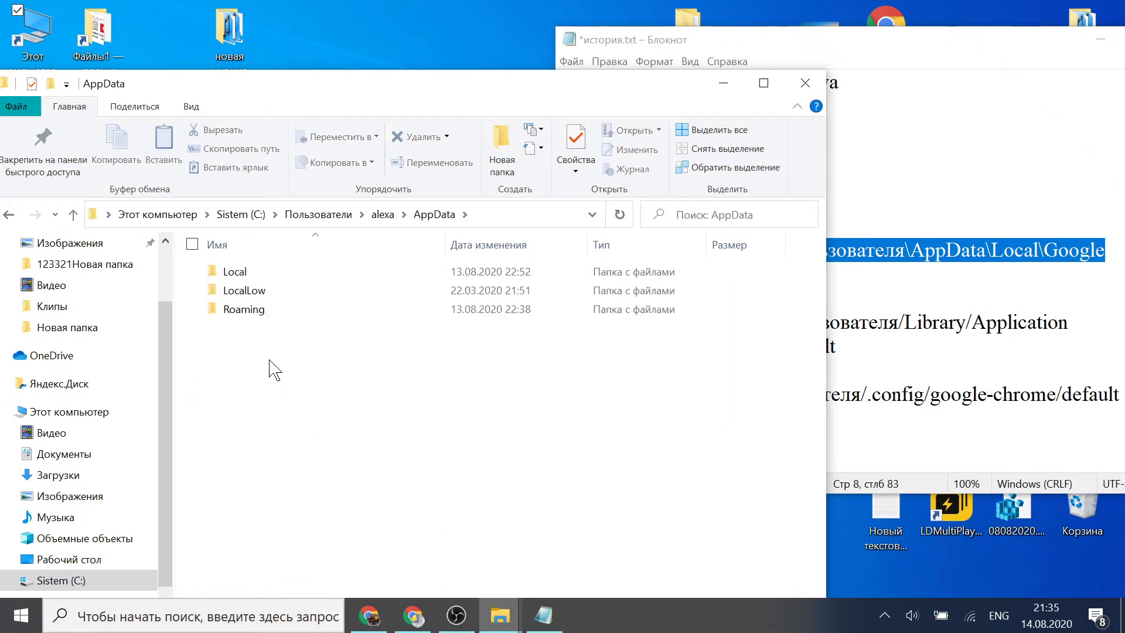
pyautogui.click(246, 271)
pyautogui.doubleClick(249, 271)
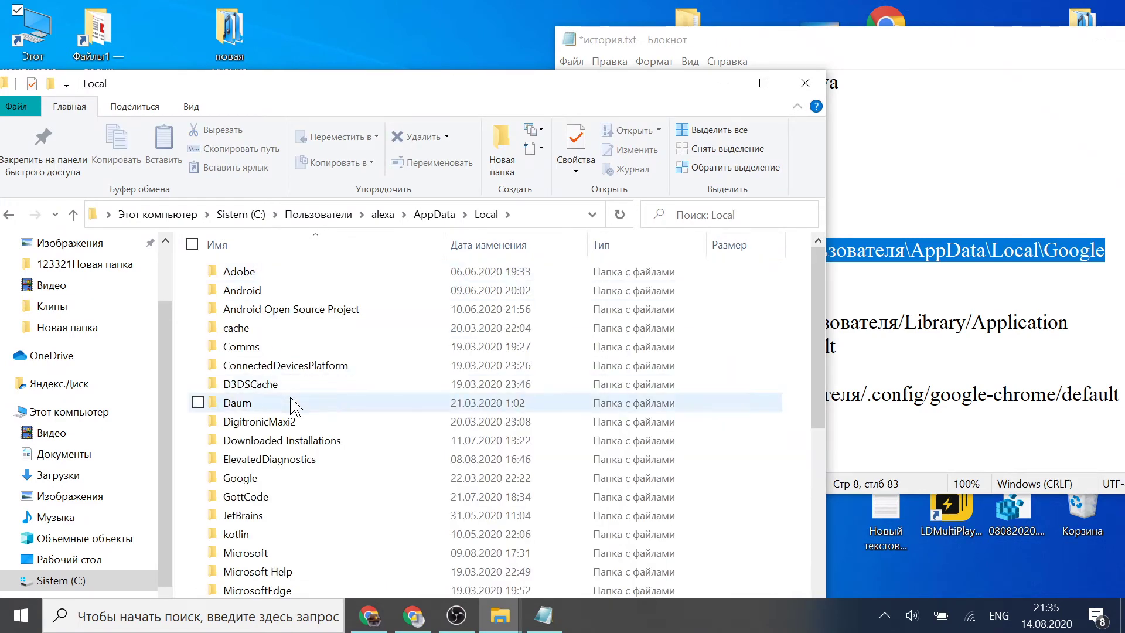
pyautogui.doubleClick(284, 477)
# Continue from the Google folder into Chrome\User Data\Default.
pyautogui.moveTo(427, 87); pyautogui.dragTo(548, 84)
pyautogui.click(182, 268)
pyautogui.doubleClick(183, 268)
pyautogui.doubleClick(198, 310)
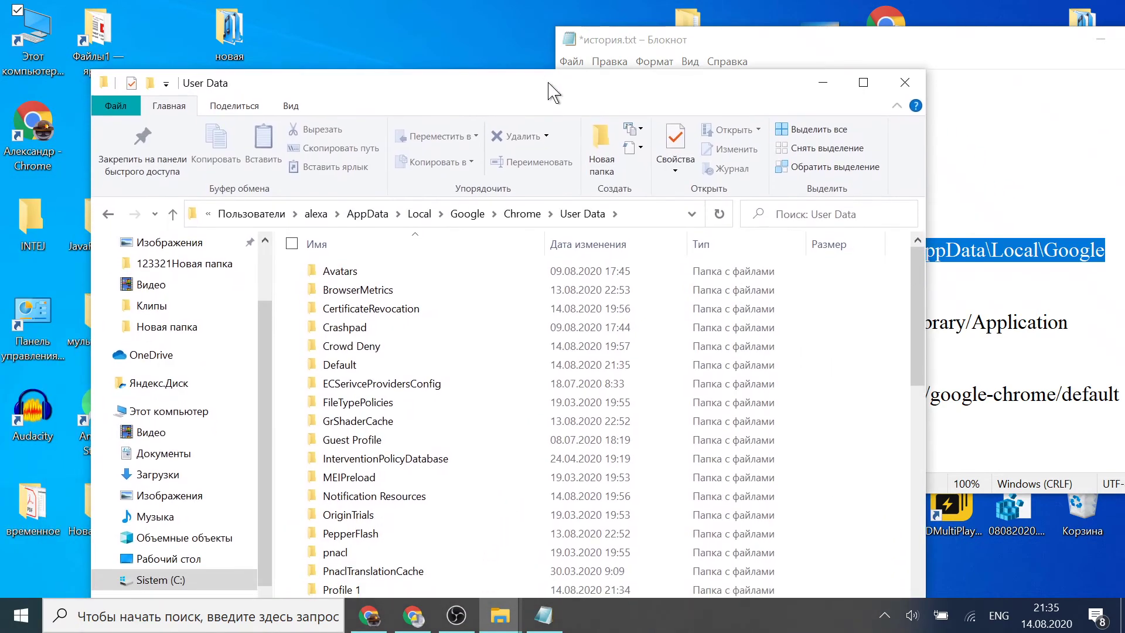
pyautogui.doubleClick(378, 366)
# Locate the History file in the Default folder and select it.
pyautogui.moveTo(595, 83); pyautogui.dragTo(496, 18)
pyautogui.scroll(-7, 348, 381)
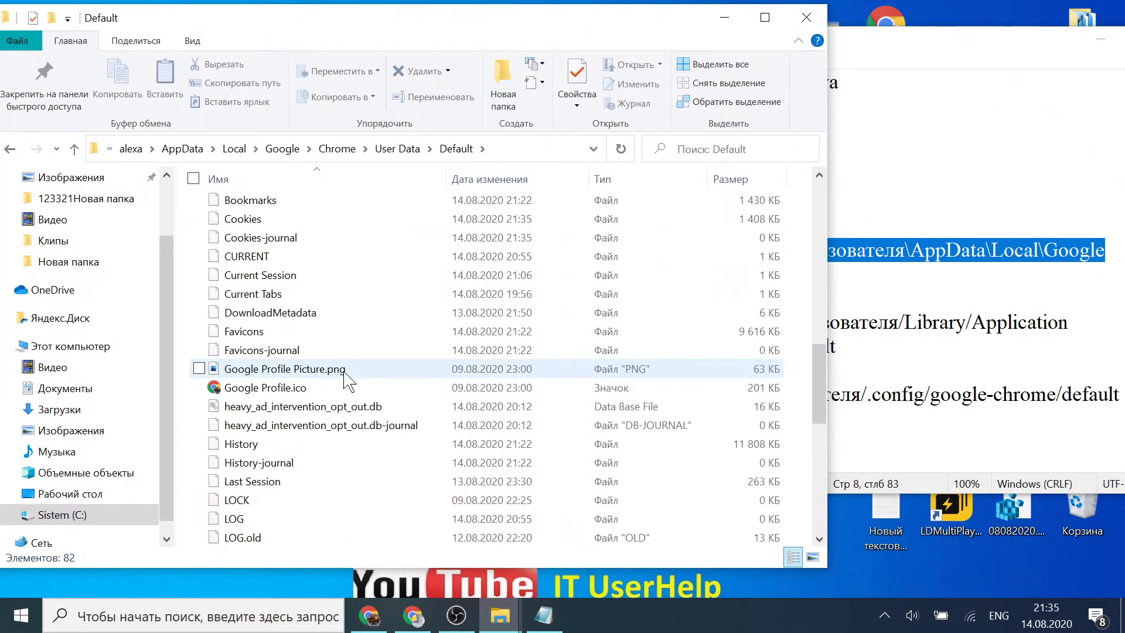
pyautogui.scroll(2, 349, 381)
pyautogui.scroll(-7, 346, 384)
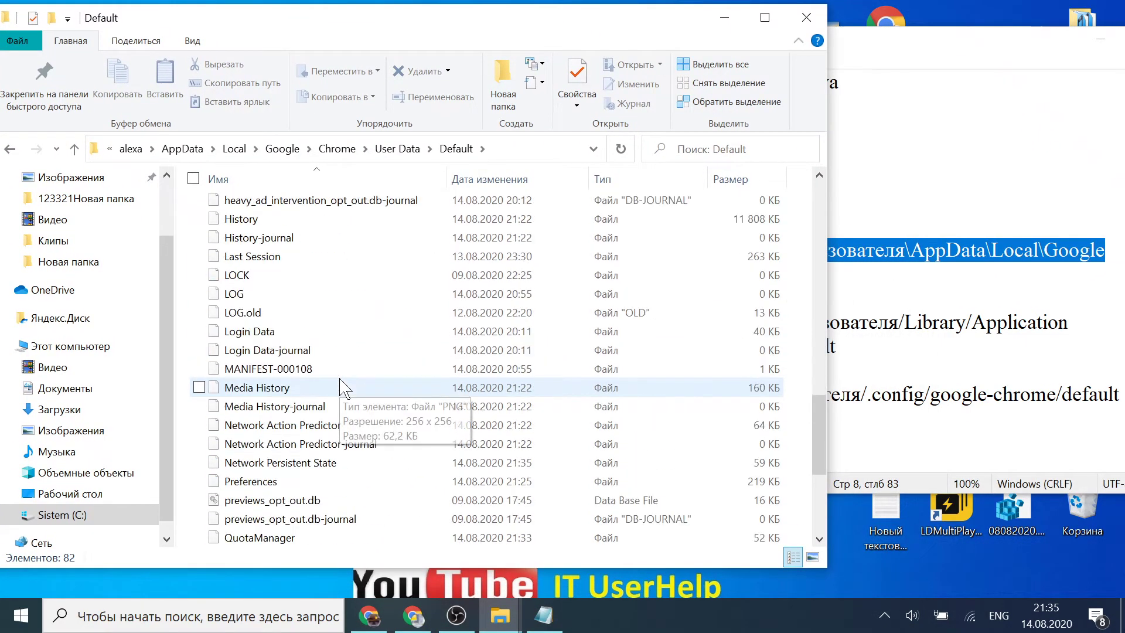
pyautogui.scroll(2, 340, 389)
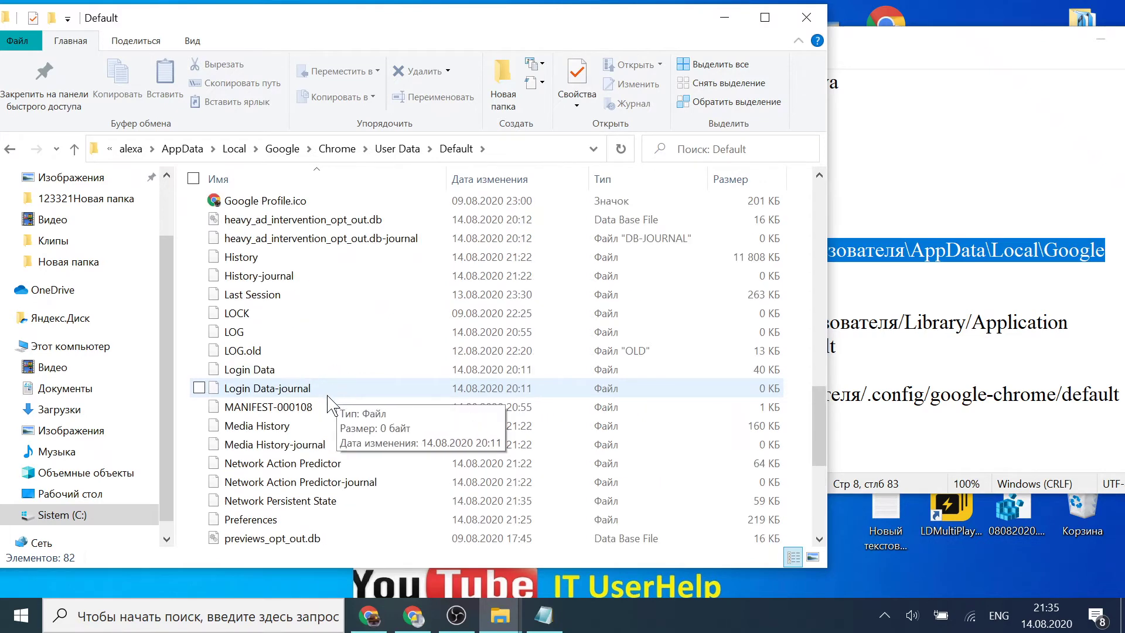
pyautogui.click(245, 261)
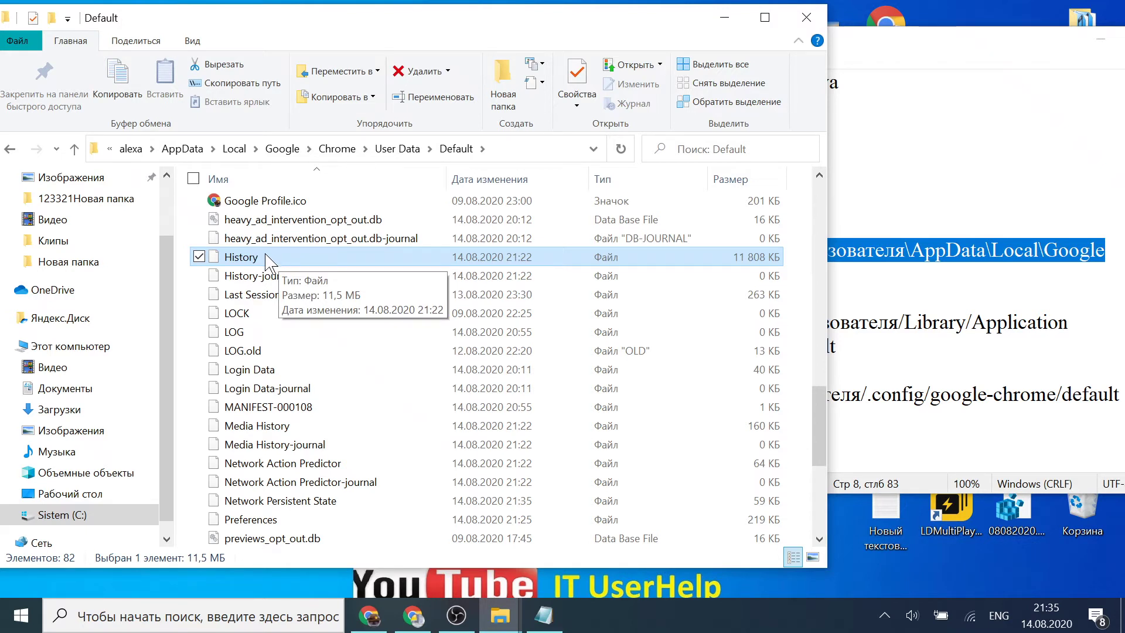
pyautogui.click(913, 57)
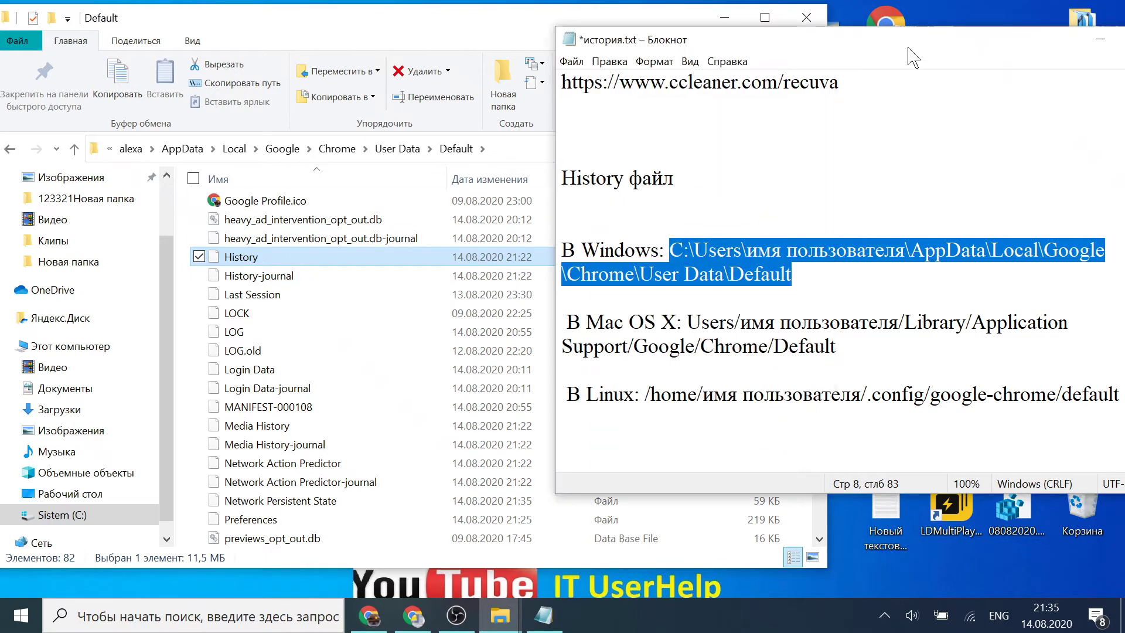
pyautogui.moveTo(913, 57); pyautogui.dragTo(658, 55)
pyautogui.scroll(-10, 615, 263)
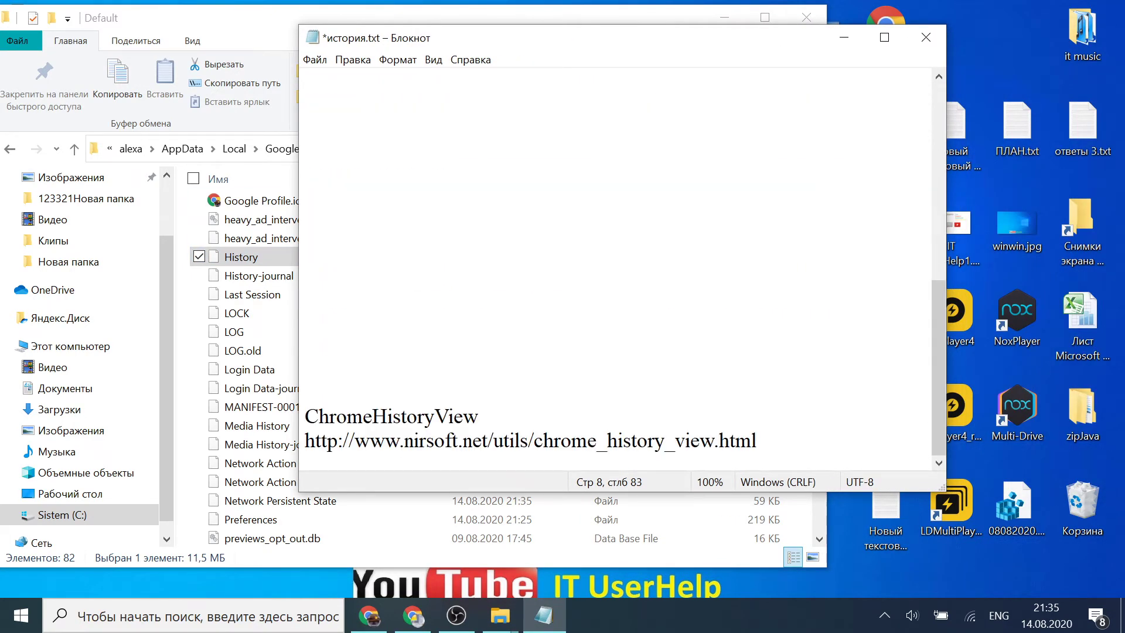
pyautogui.moveTo(305, 440); pyautogui.dragTo(752, 441)
pyautogui.click(757, 441)
pyautogui.scroll(10, 615, 264)
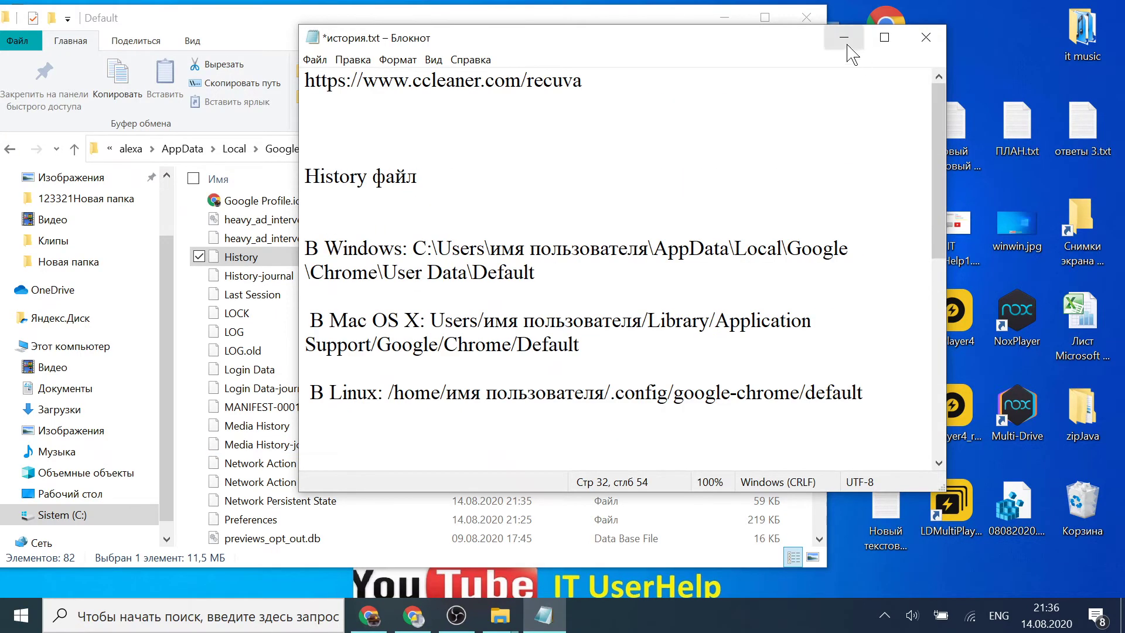
pyautogui.click(845, 39)
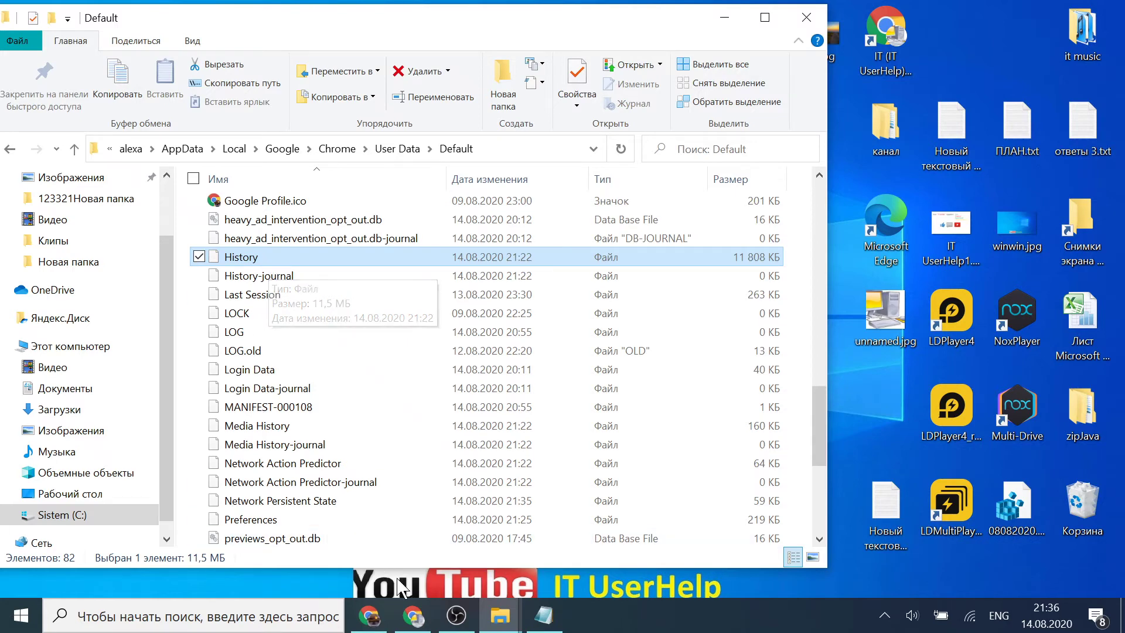
# Switch to Chrome, view its browsing history options and recently closed pages, and minimise the browser.
pyautogui.click(413, 615)
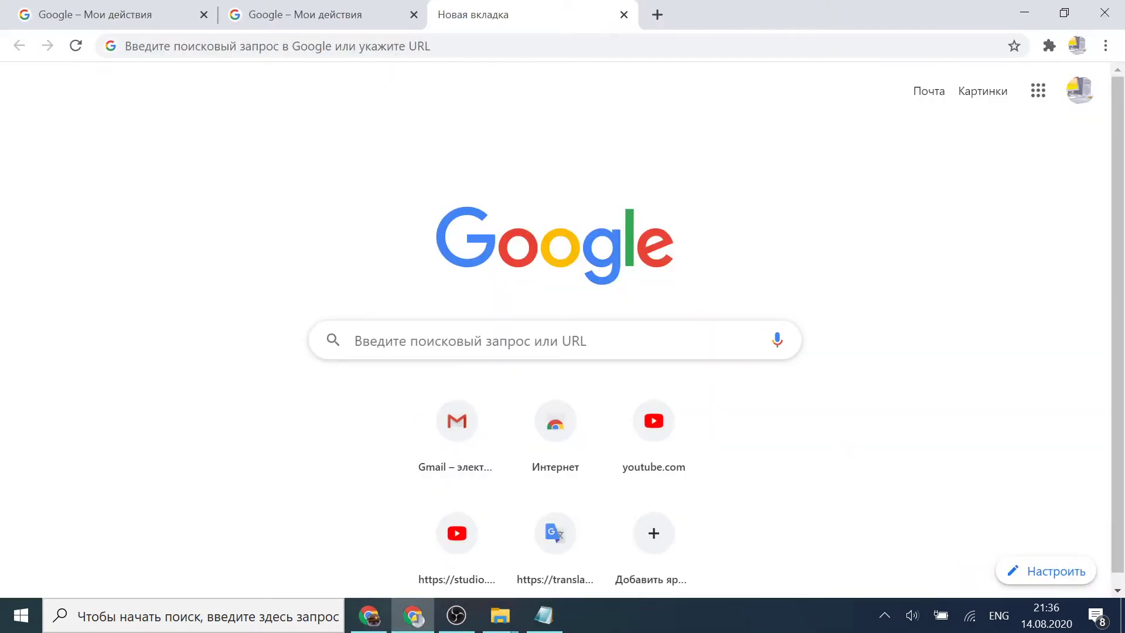
pyautogui.click(1106, 47)
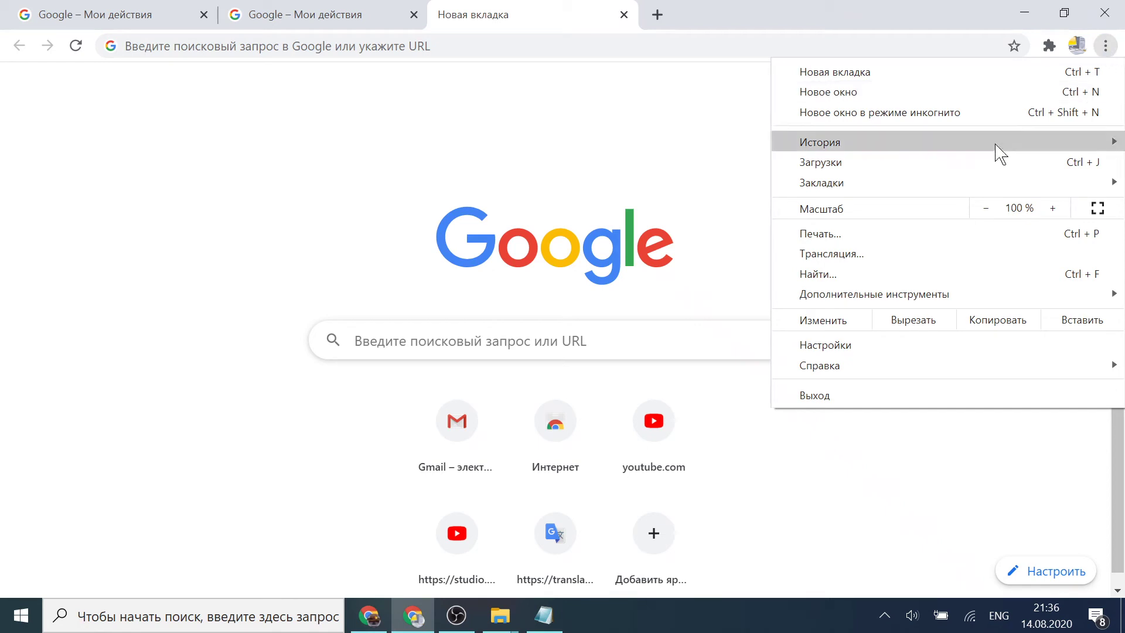
pyautogui.moveTo(844, 143)
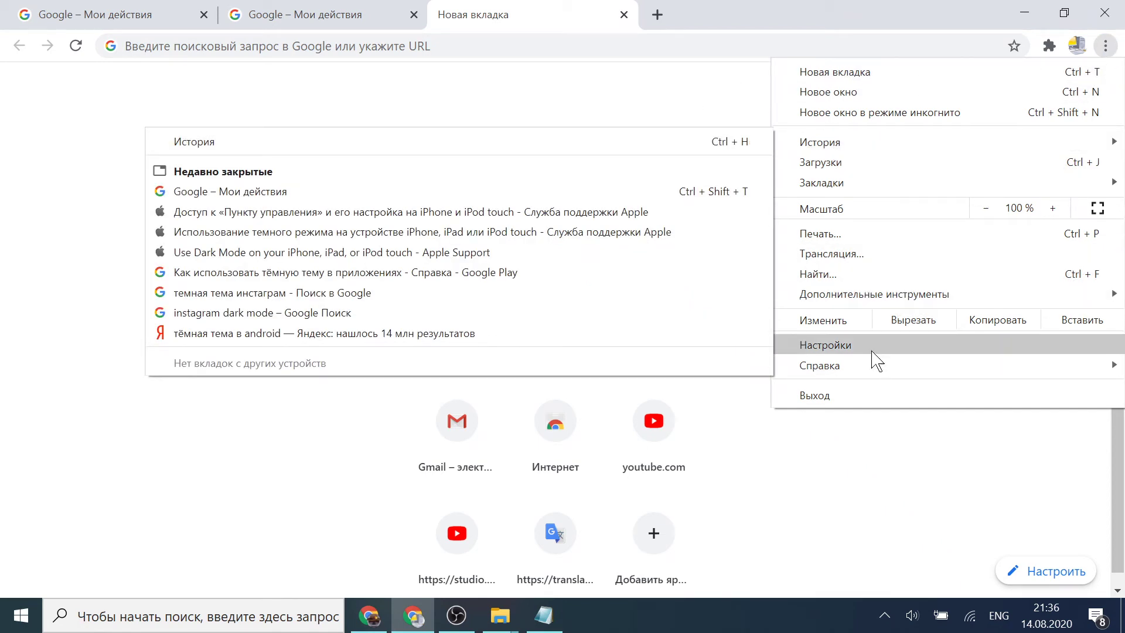
pyautogui.click(645, 113)
pyautogui.click(1020, 11)
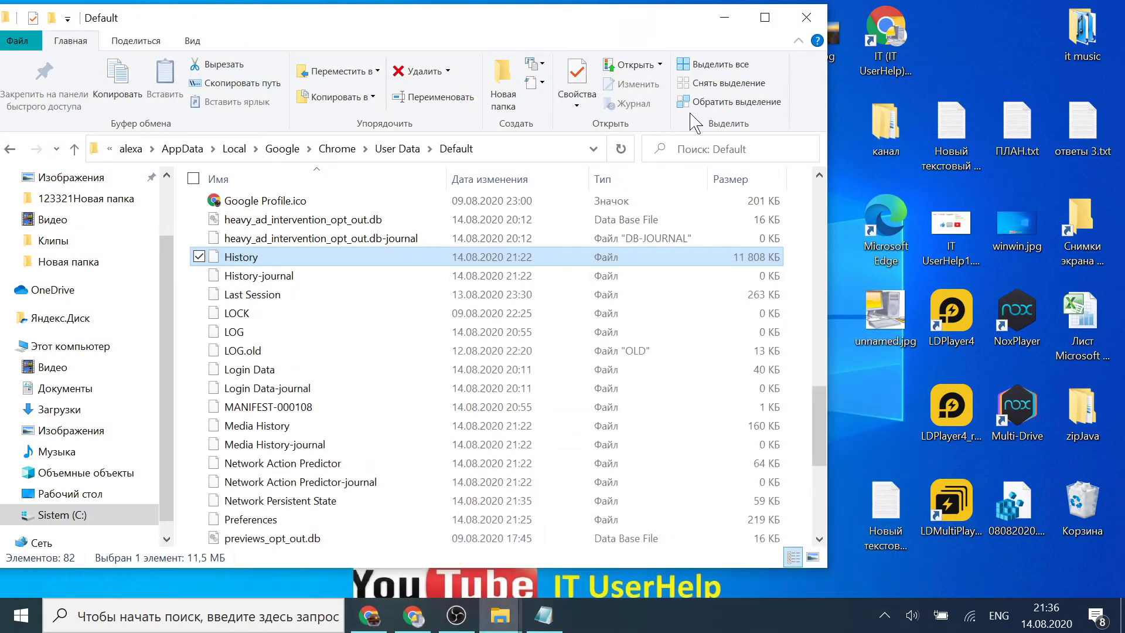
# Point out the History file among the Default folder's contents and minimise the folder window.
pyautogui.click(262, 258)
pyautogui.scroll(7, 258, 272)
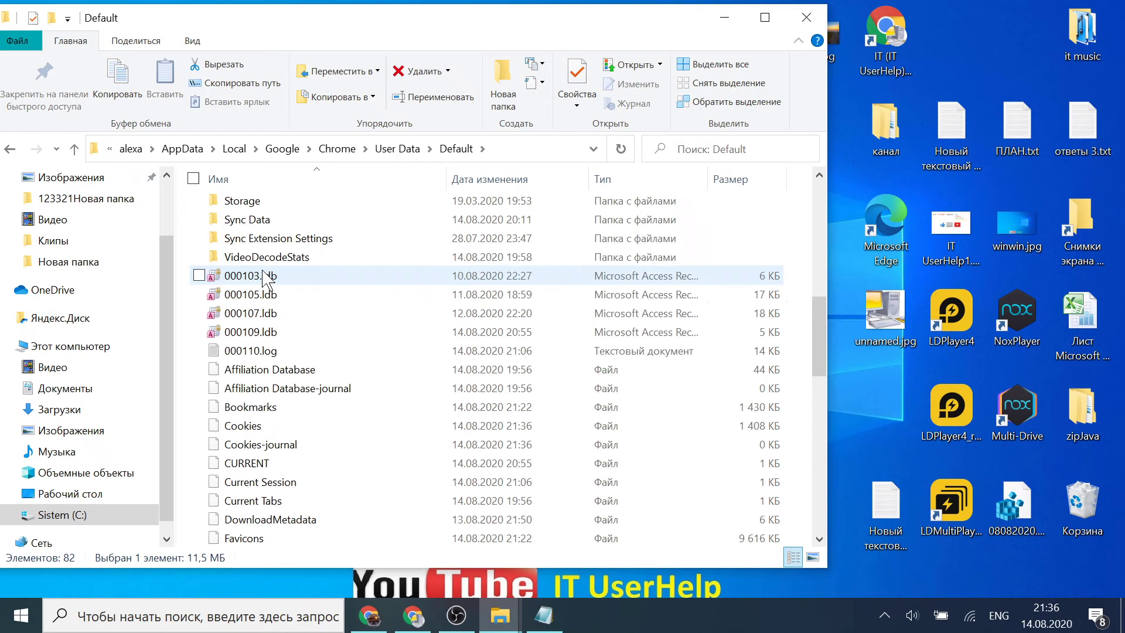
pyautogui.scroll(-7, 263, 277)
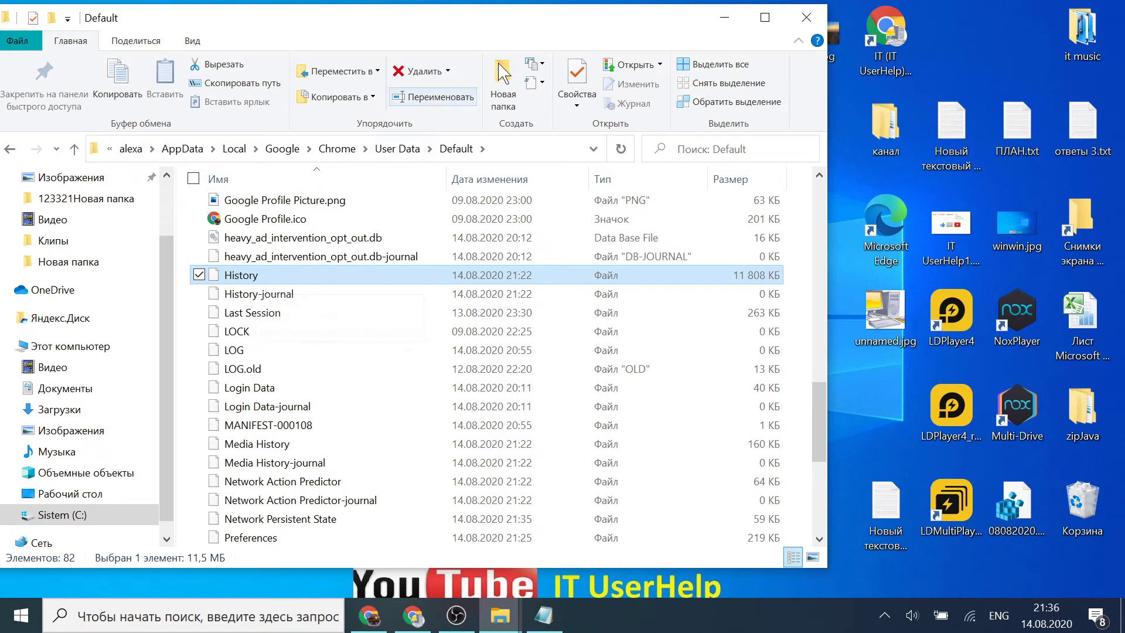
pyautogui.click(724, 17)
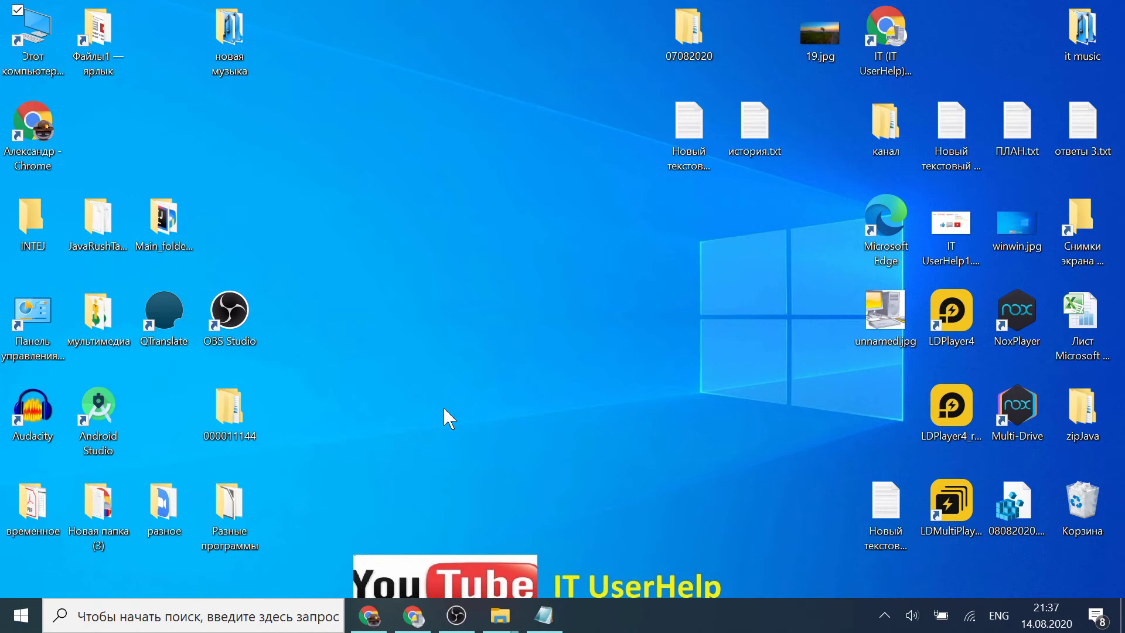
pyautogui.click(539, 613)
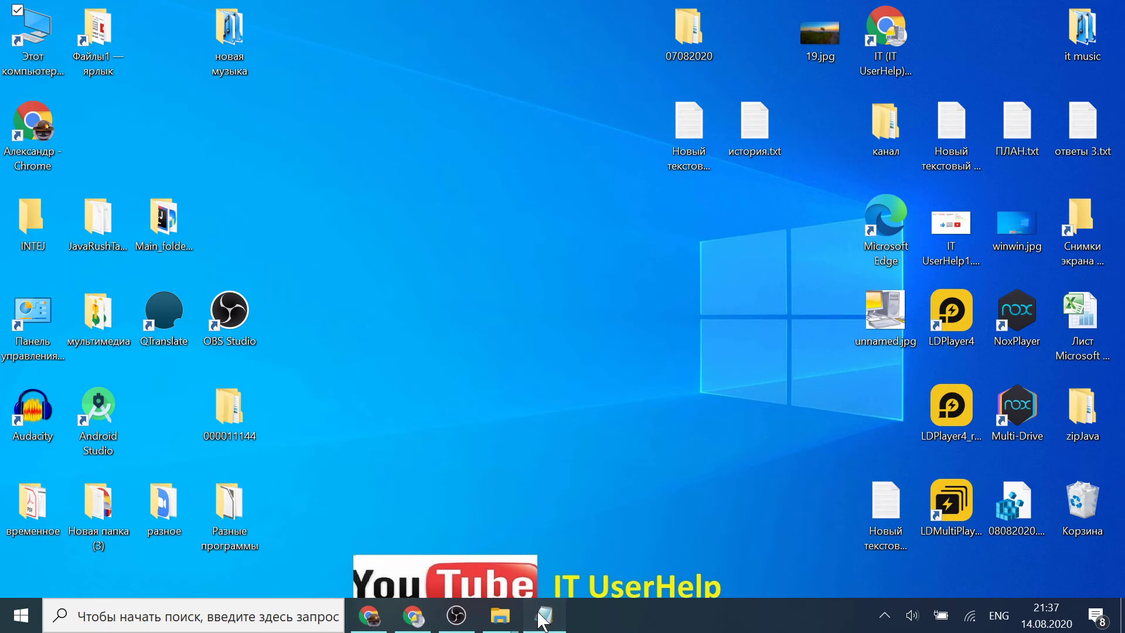
pyautogui.moveTo(305, 80); pyautogui.dragTo(582, 80)
pyautogui.hotkey('ctrl', 'c')
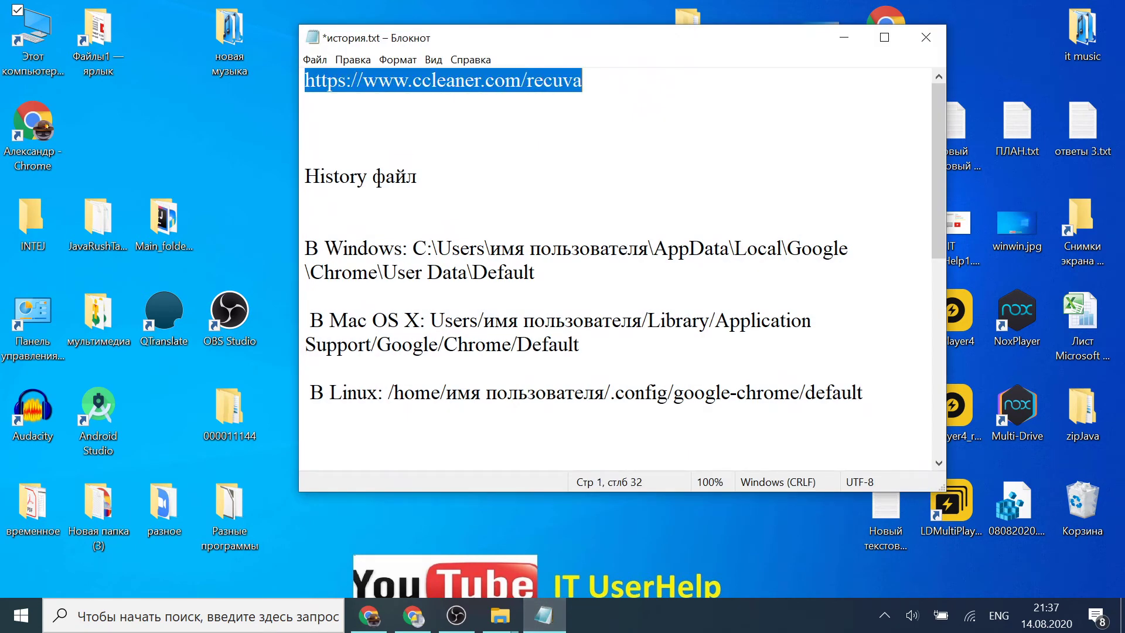
pyautogui.rightClick(538, 89)
pyautogui.click(360, 143)
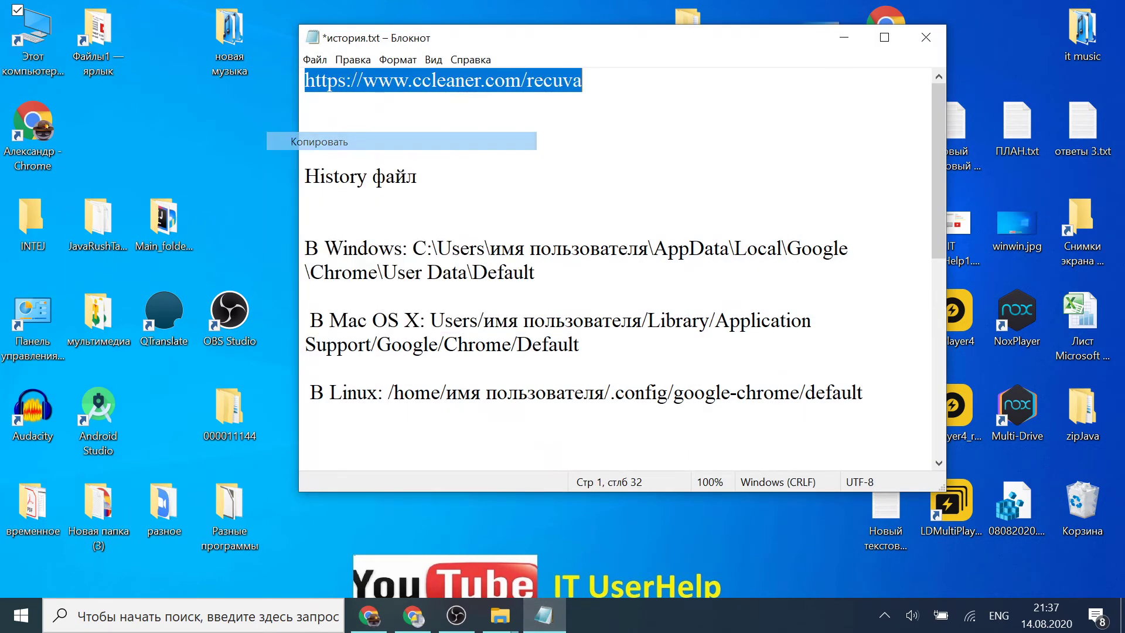
pyautogui.click(417, 175)
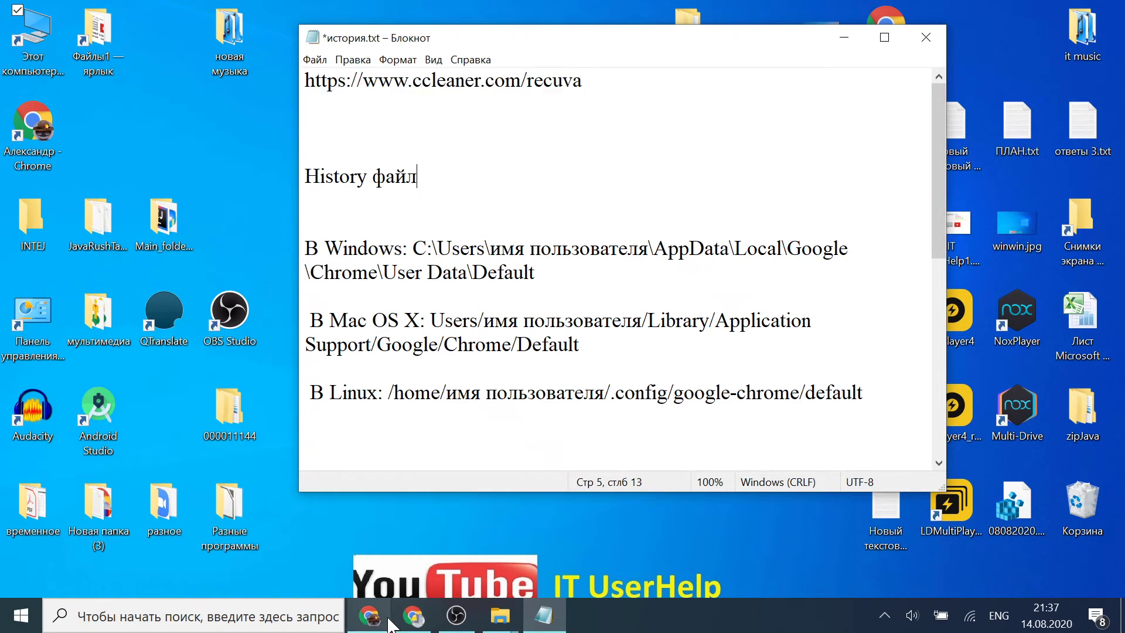
pyautogui.click(413, 615)
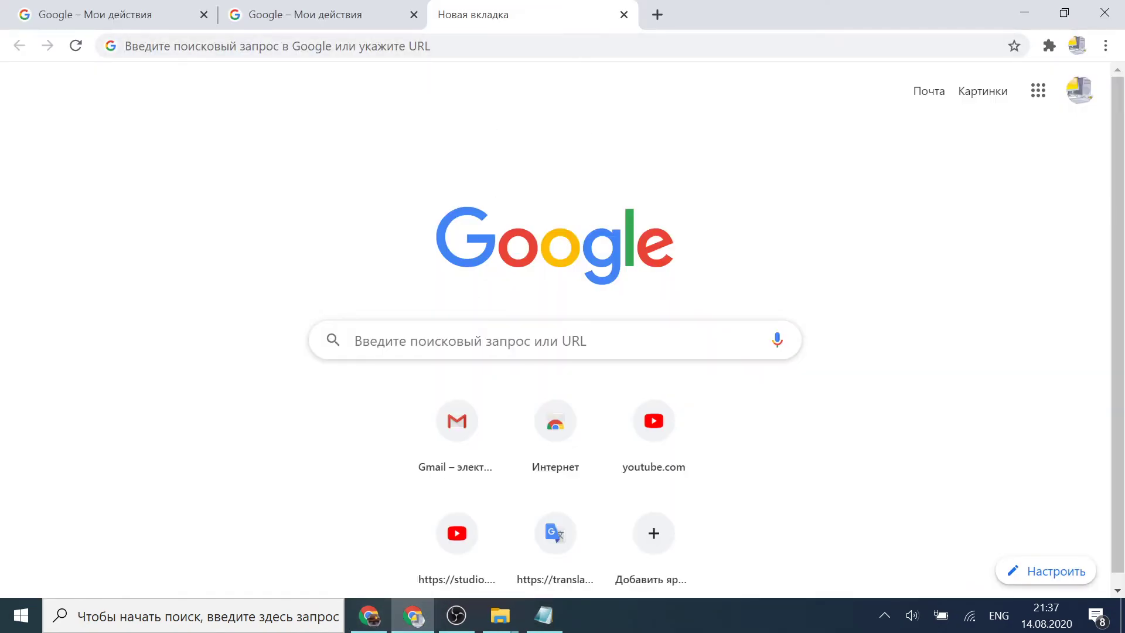
pyautogui.rightClick(436, 333)
pyautogui.rightClick(428, 49)
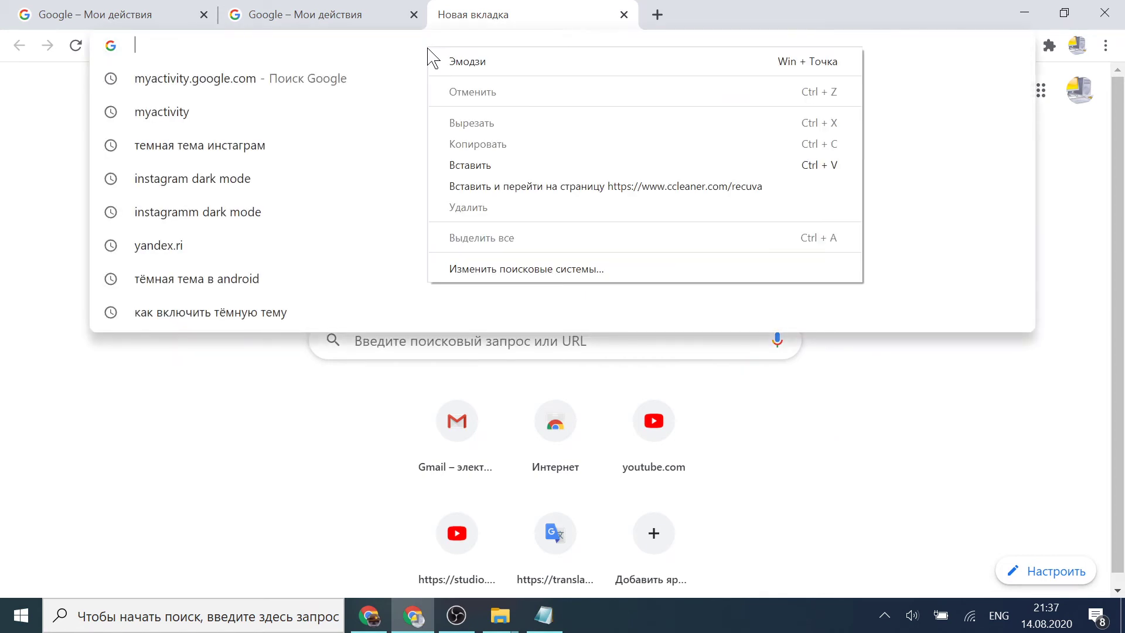
pyautogui.click(469, 165)
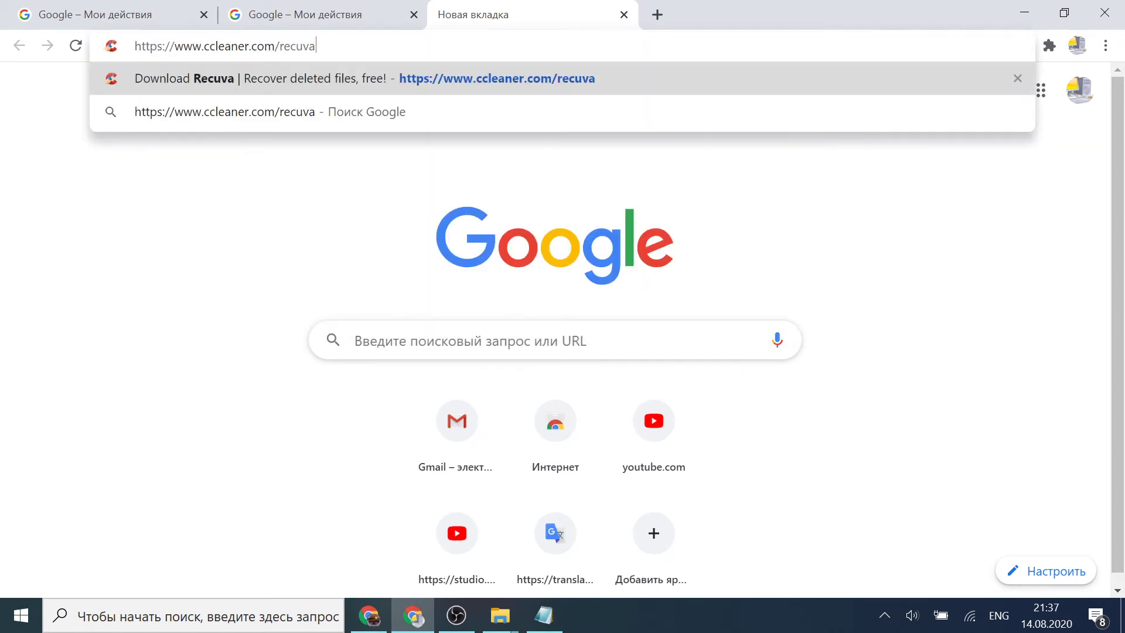
pyautogui.press('Return')
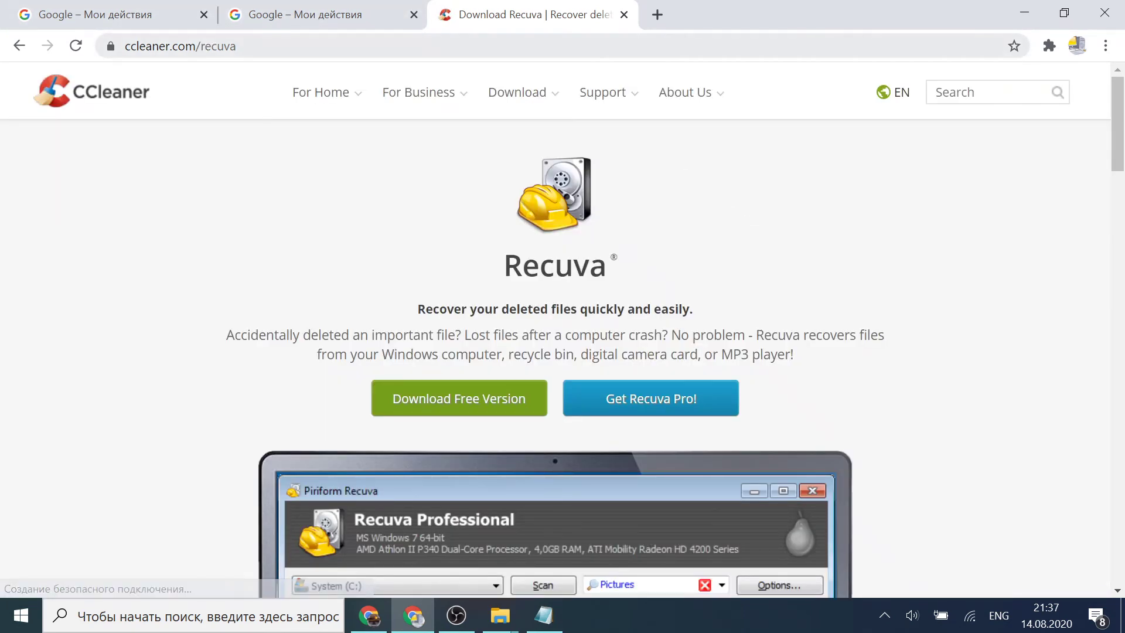
# Search Google for "recuva" in a new tab and look through the first results.
pyautogui.click(337, 19)
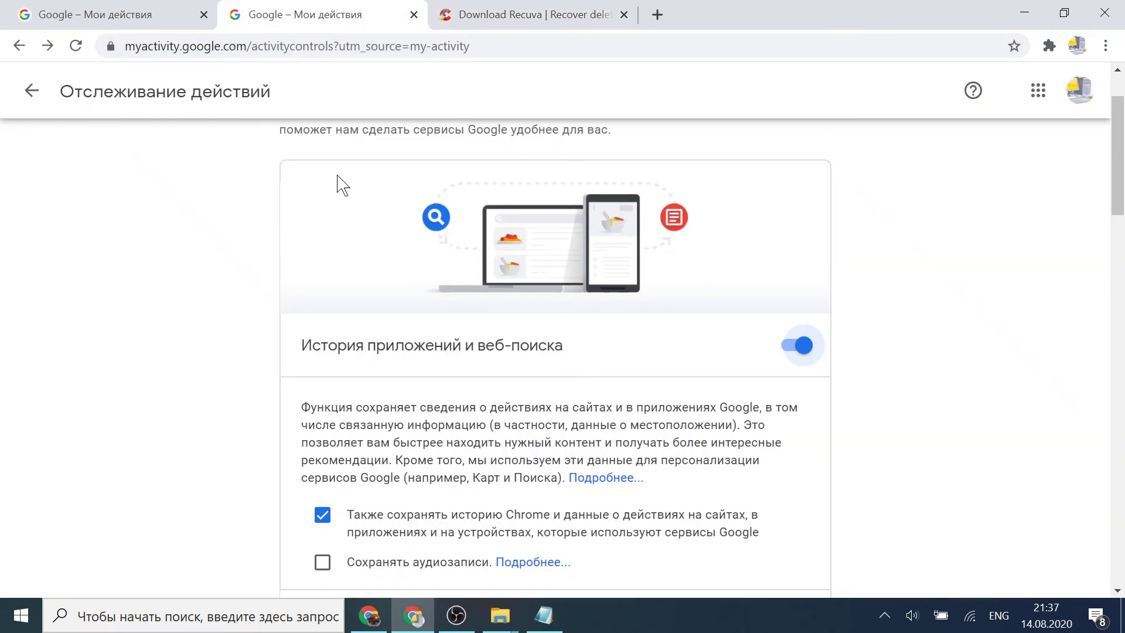
pyautogui.click(656, 16)
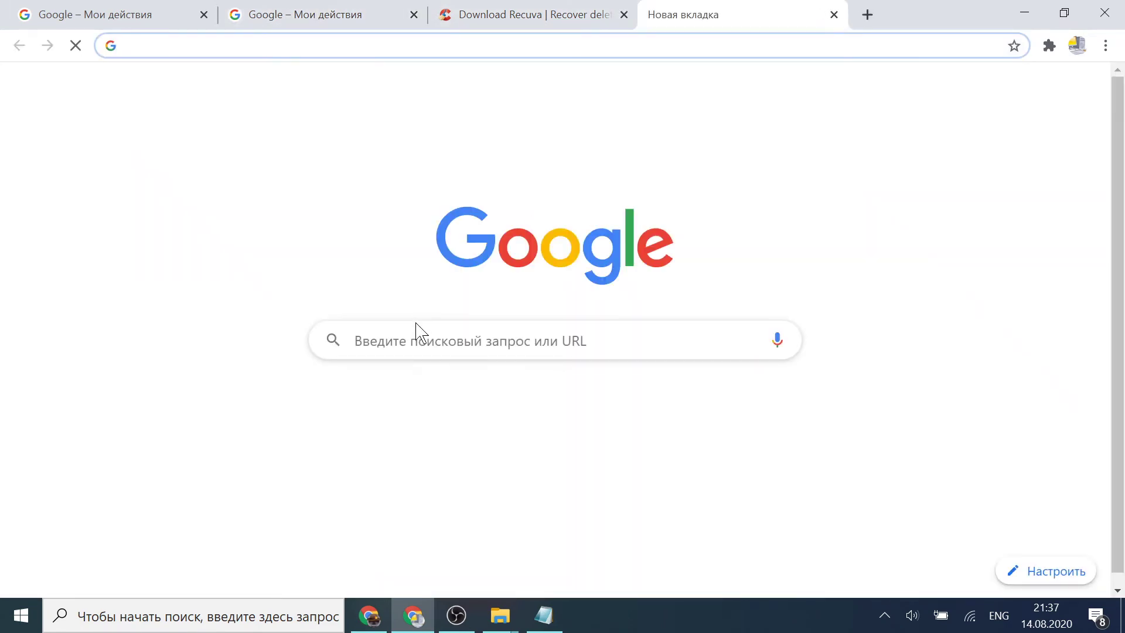
pyautogui.write('recuva')
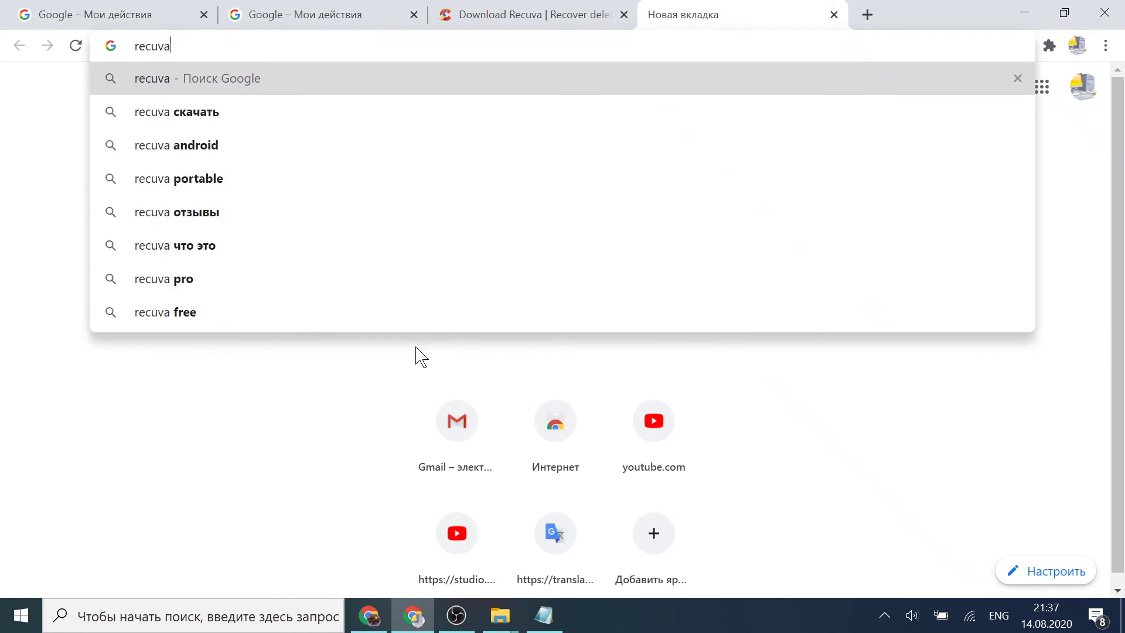
pyautogui.press('Return')
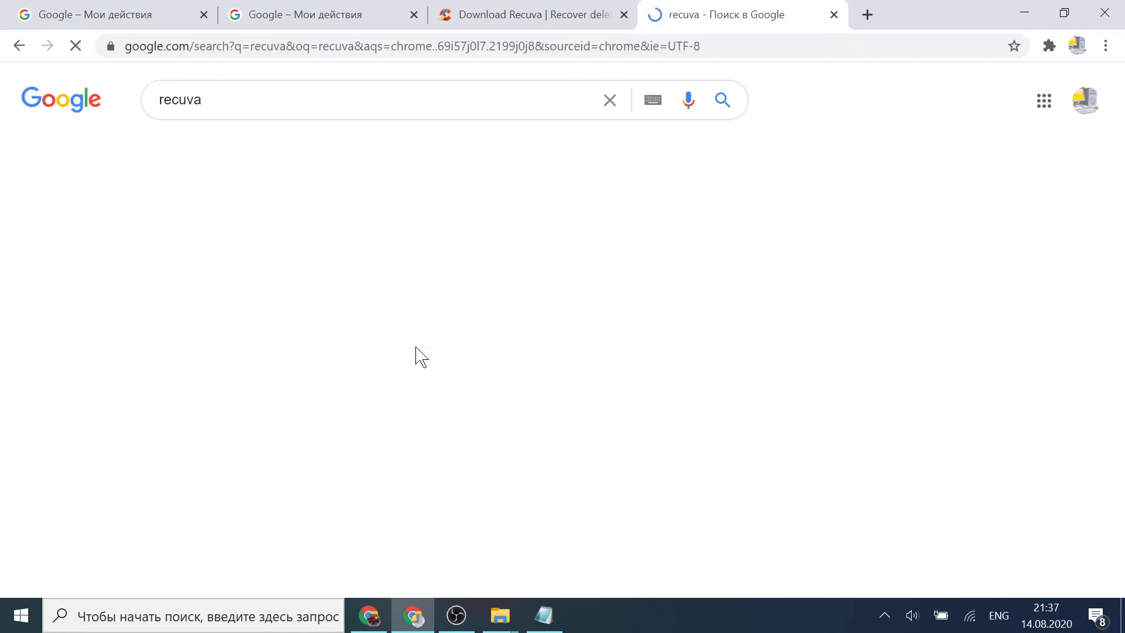
pyautogui.scroll(-1, 306, 275)
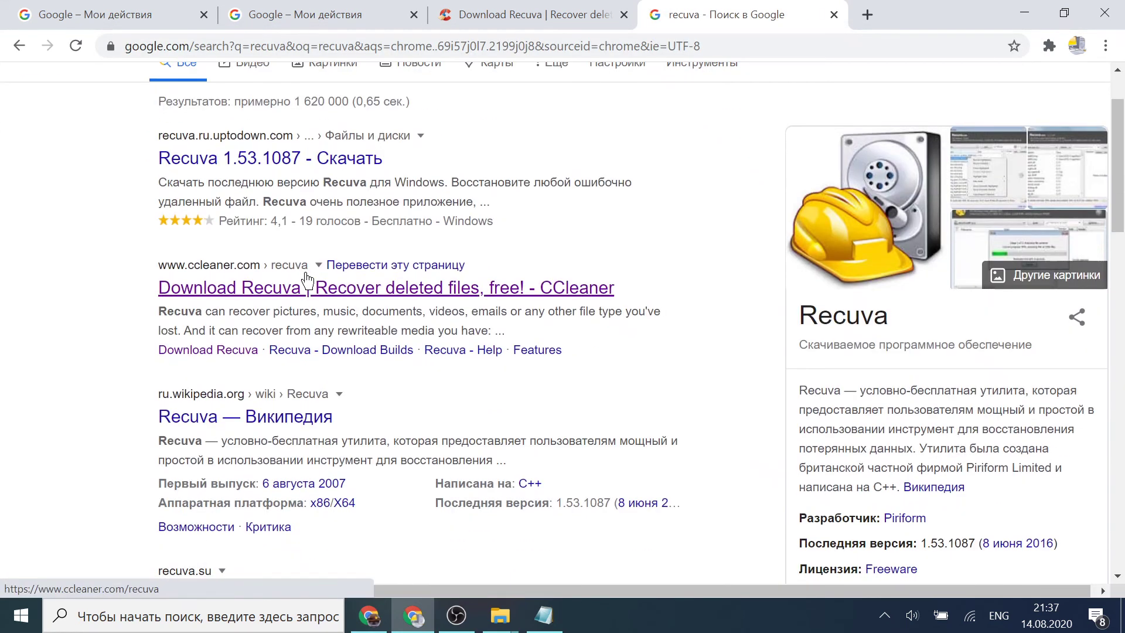
pyautogui.scroll(1, 310, 360)
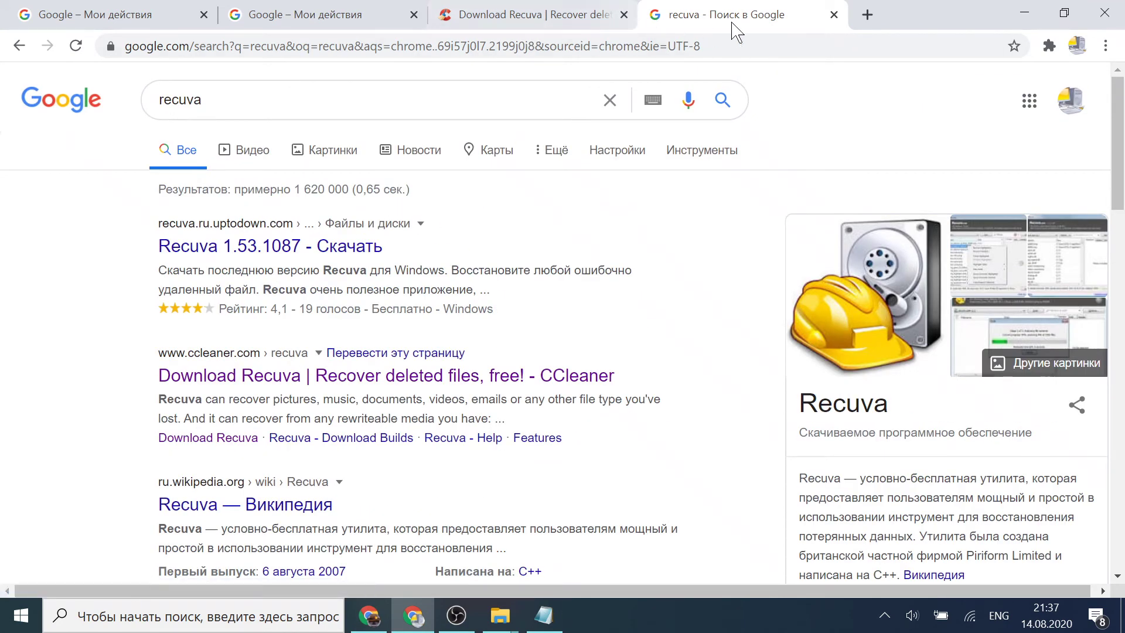
# Compare the official Recuva page on ccleaner.com with the sites listed in the Google results.
pyautogui.click(557, 15)
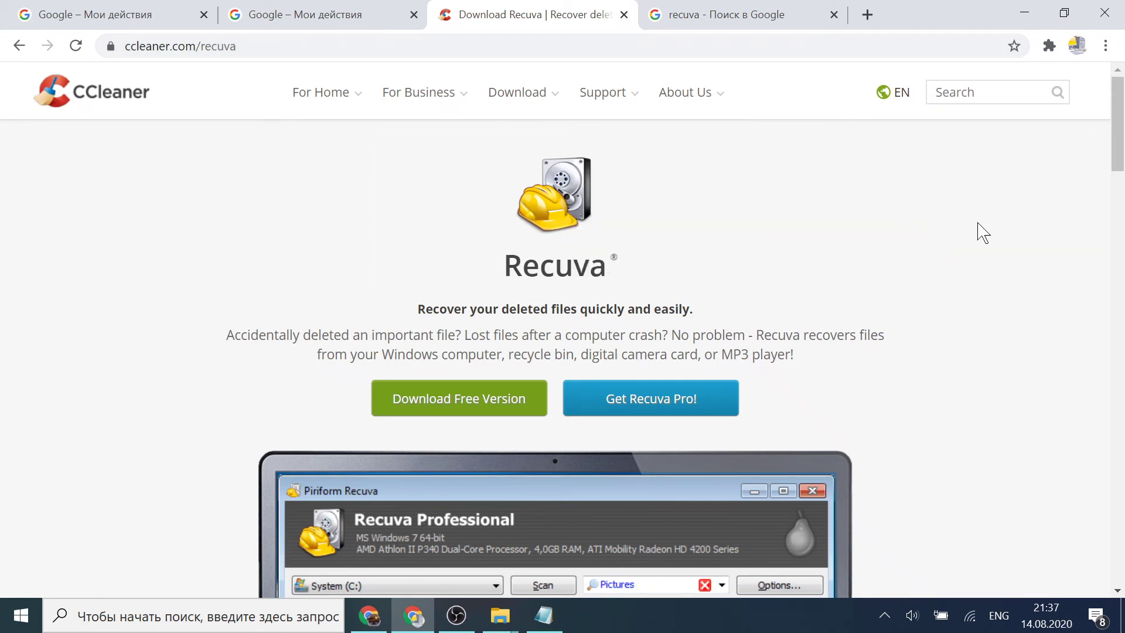
pyautogui.click(774, 12)
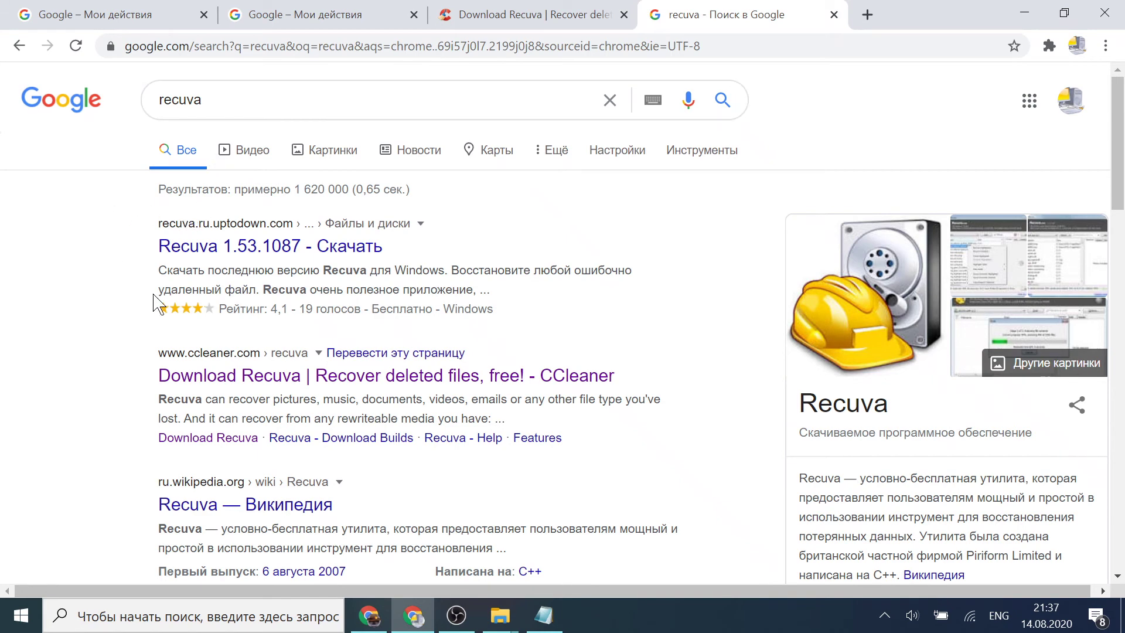
pyautogui.scroll(-3, 156, 302)
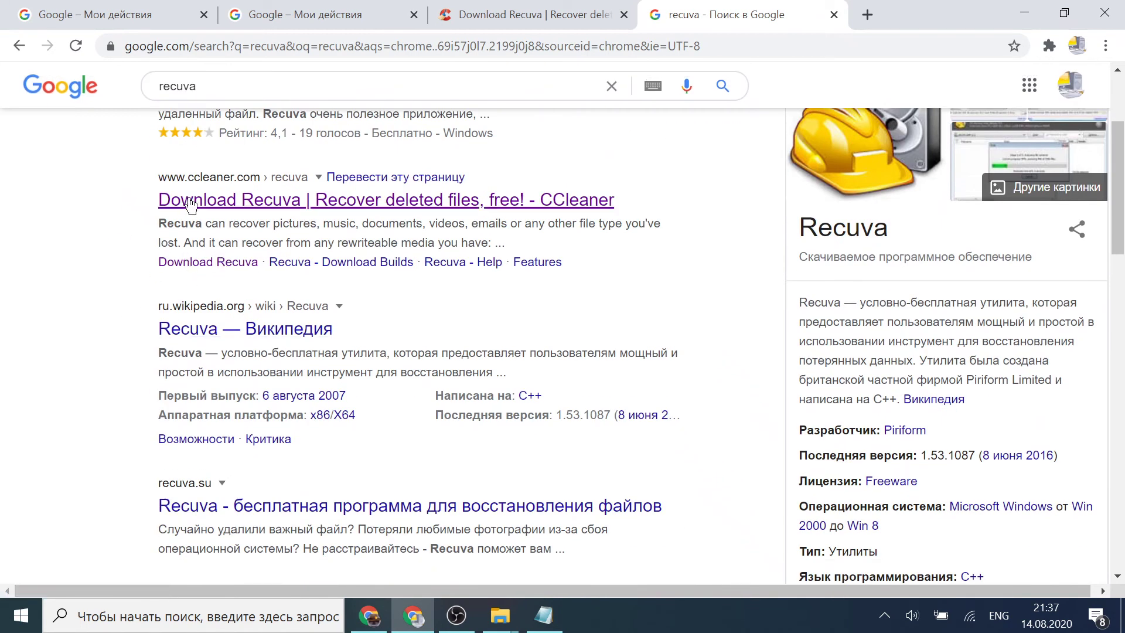
pyautogui.scroll(3, 189, 204)
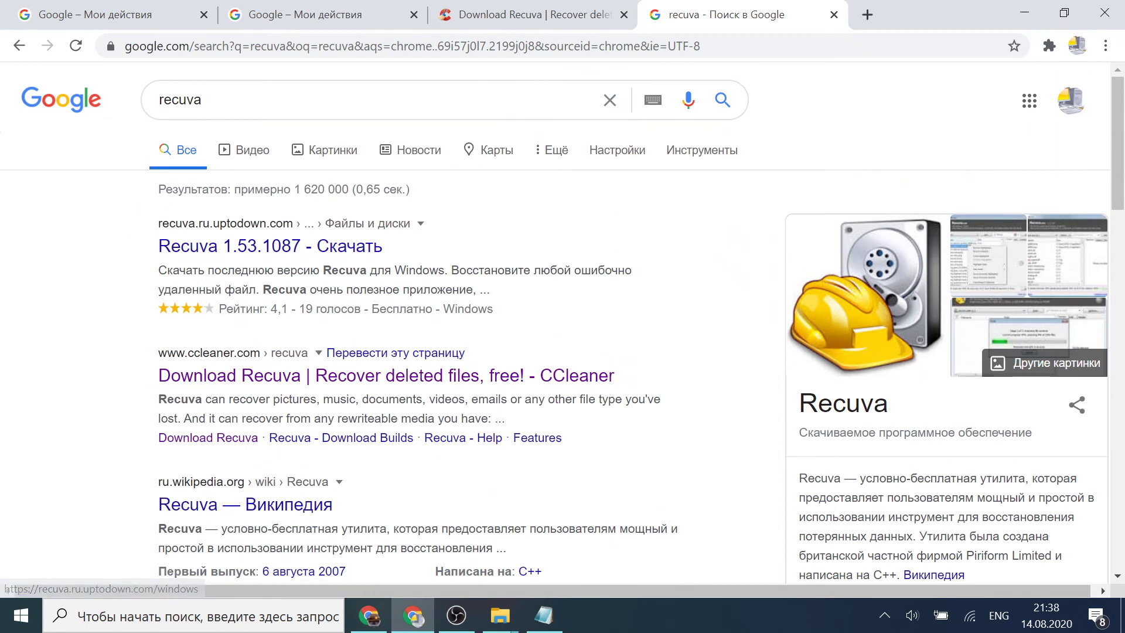
# Preview the uptodown Recuva 1.53.1087 result in a separate tab, close it, and return to the ccleaner.com Recuva page.
pyautogui.middleClick(323, 255)
pyautogui.click(820, 15)
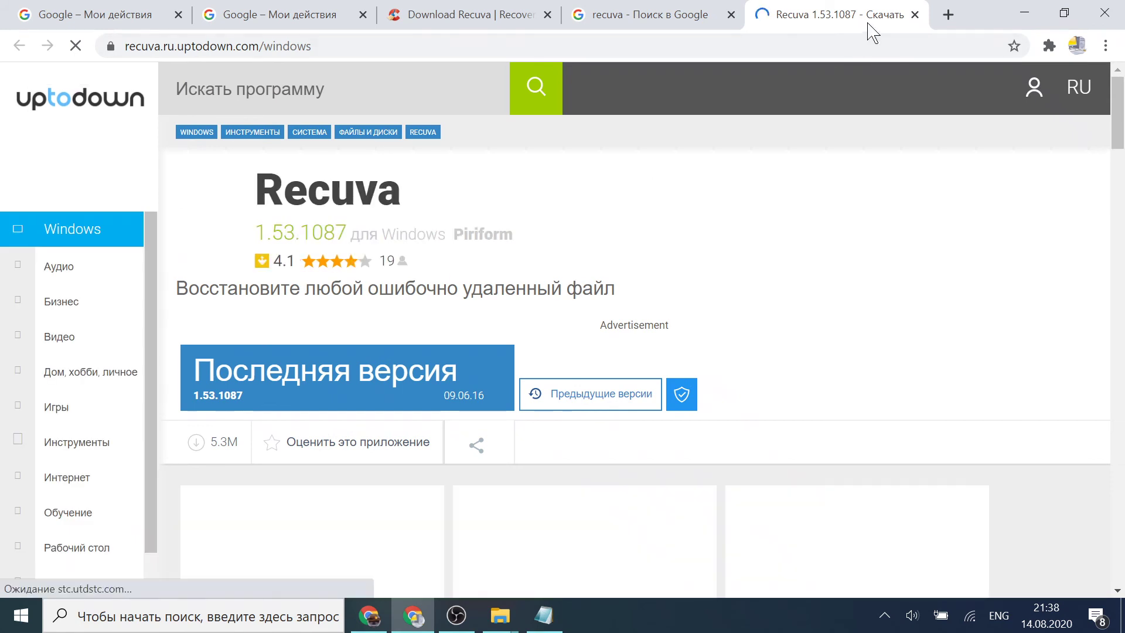
pyautogui.click(914, 15)
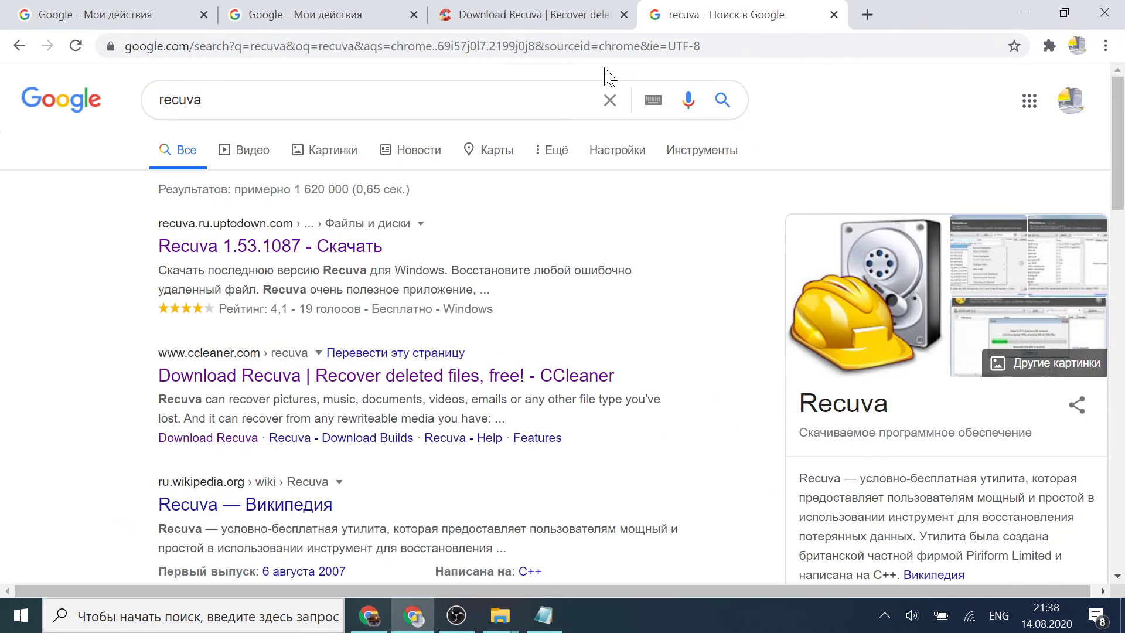
pyautogui.click(549, 11)
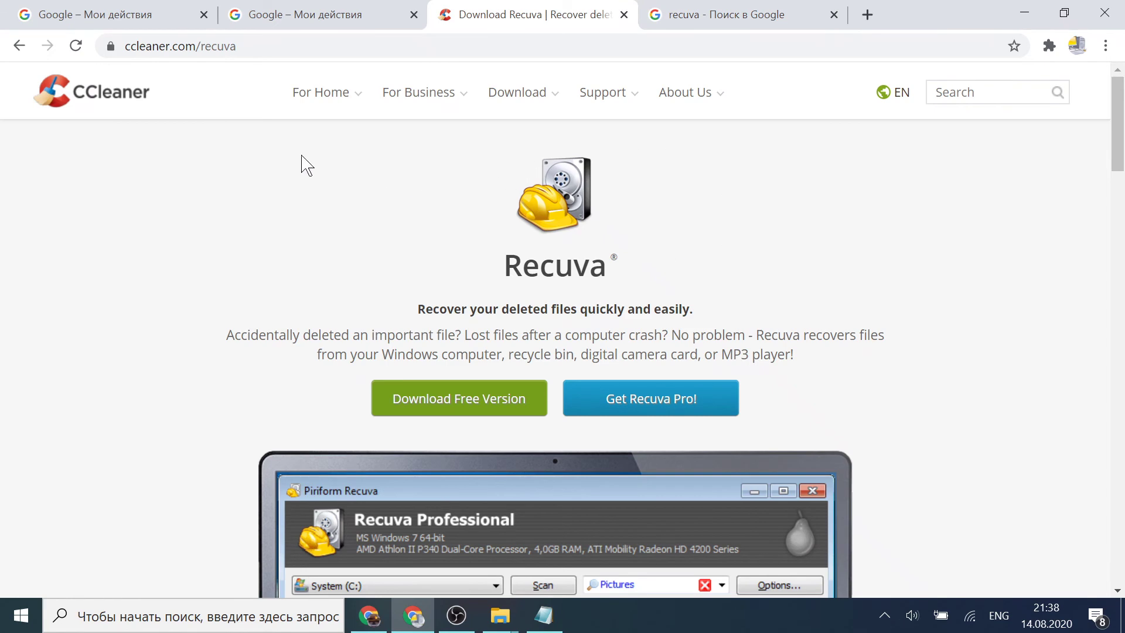
# Review the Recuva features and compare the free, Professional and CCleaner bundle versions on the page.
pyautogui.scroll(-15, 248, 234)
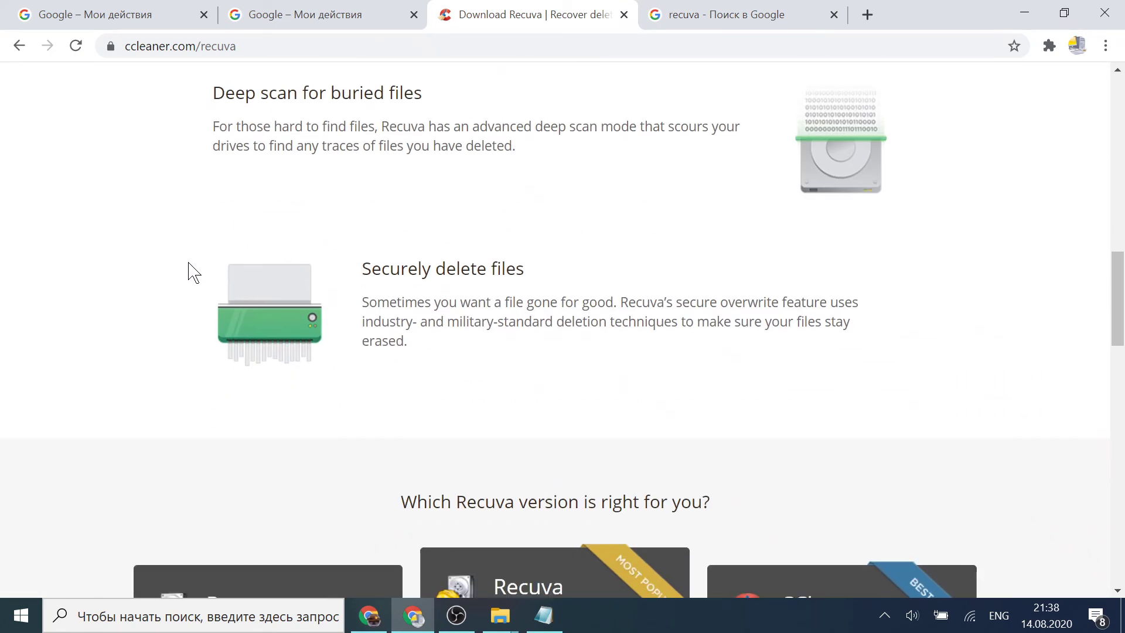
pyautogui.scroll(-10, 193, 273)
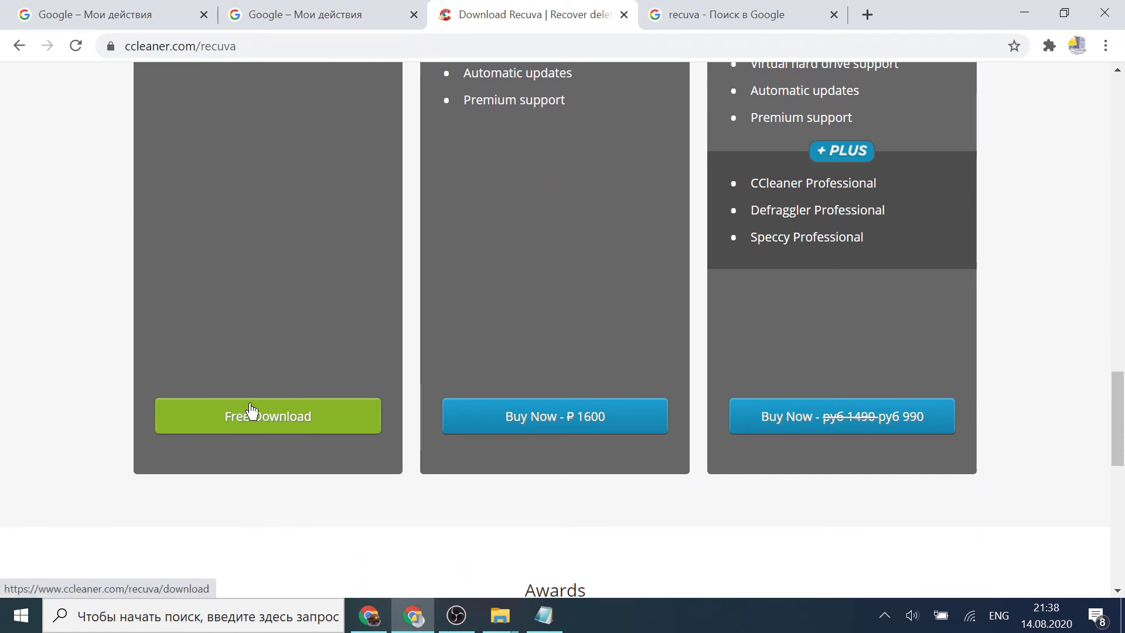
pyautogui.scroll(6, 252, 411)
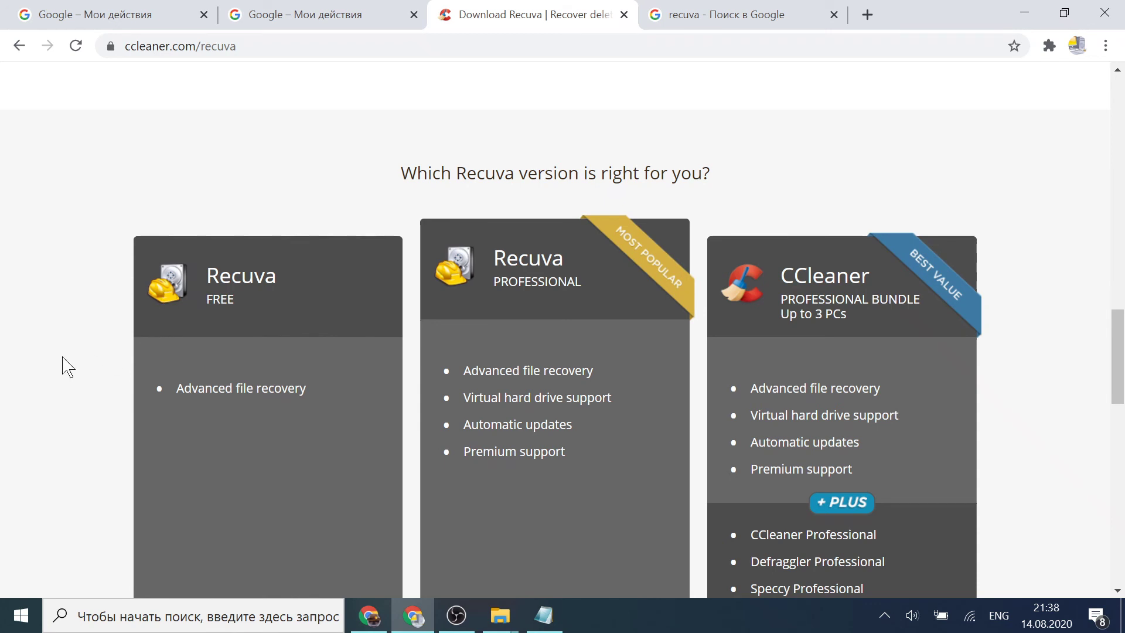
# Close the recuva search tab, open a blank tab in its place, and minimise Chrome.
pyautogui.click(810, 22)
pyautogui.click(834, 15)
pyautogui.click(659, 15)
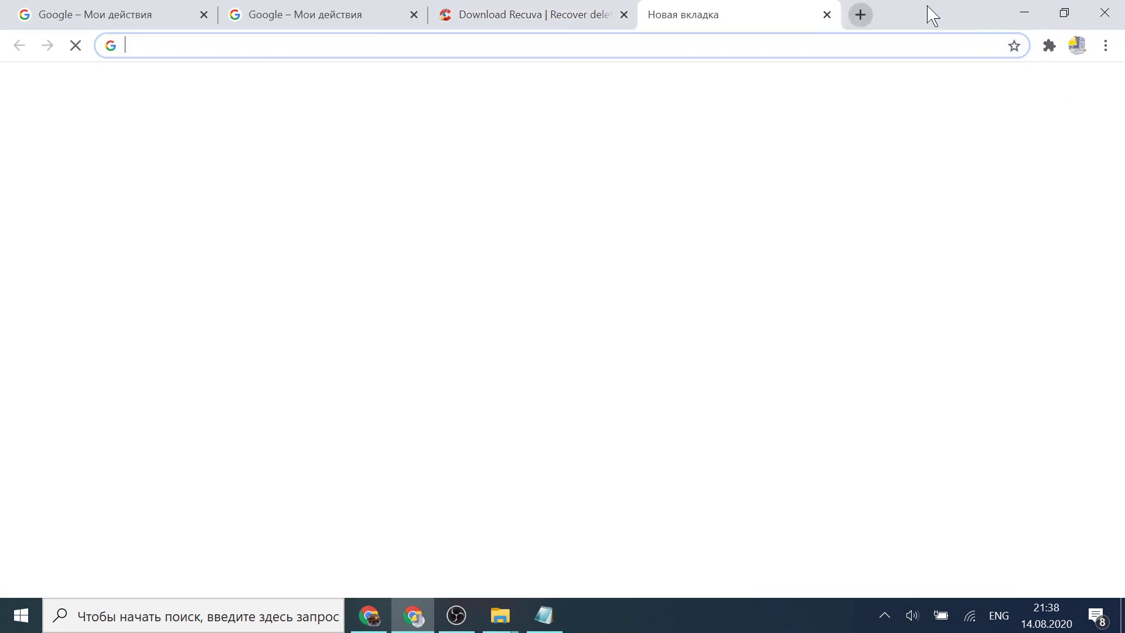
pyautogui.click(1024, 12)
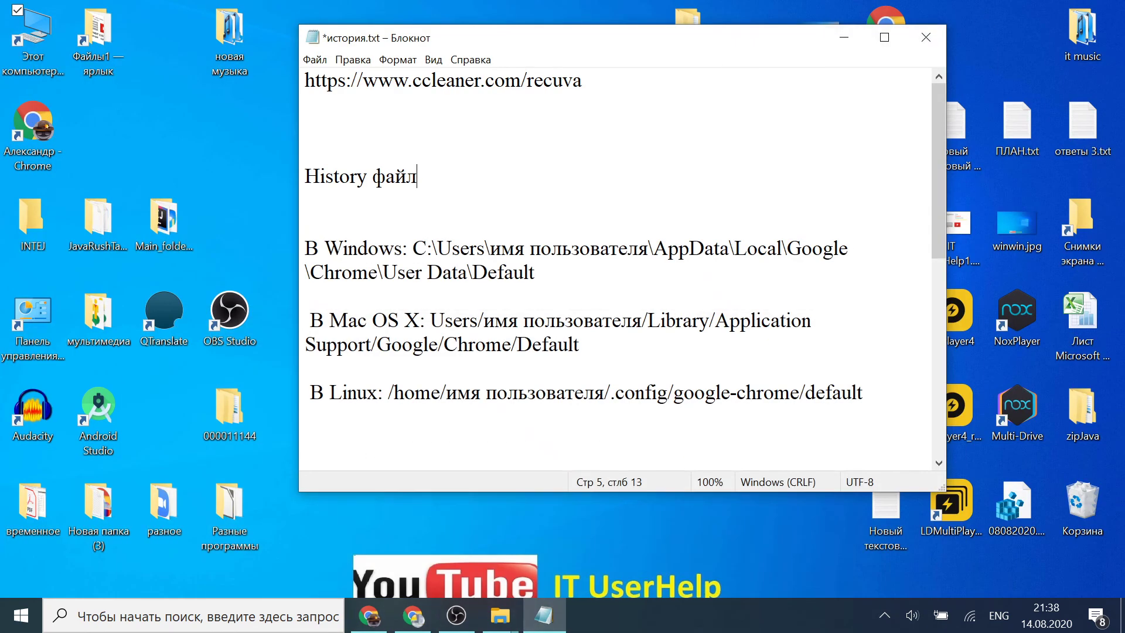
# Bring back the Default folder window and locate the History file in it.
pyautogui.click(500, 615)
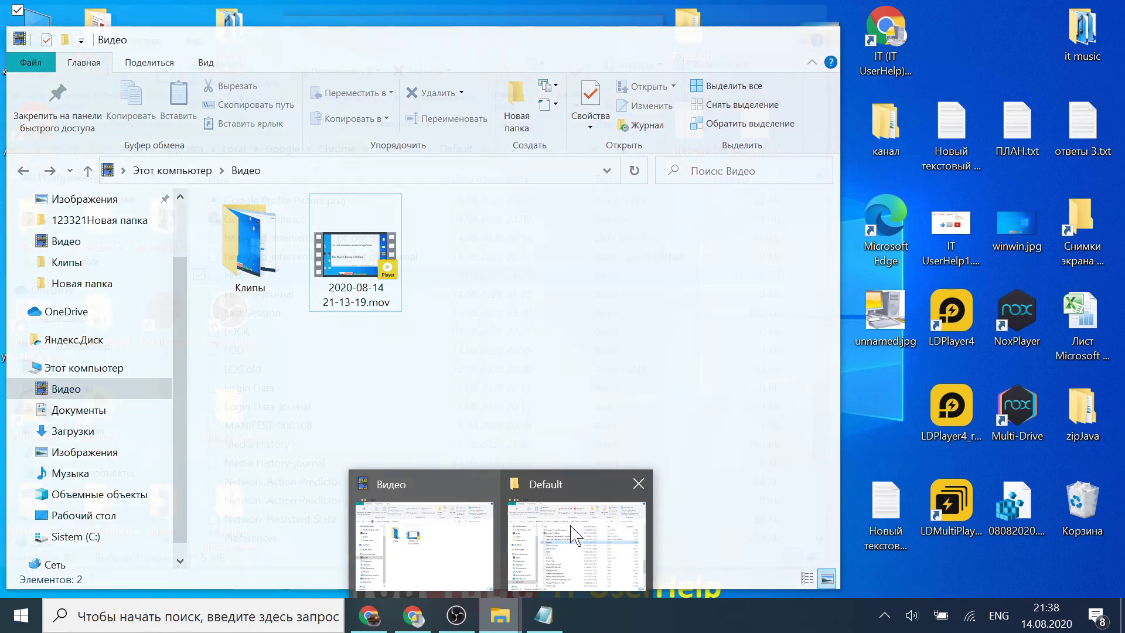
pyautogui.click(572, 533)
pyautogui.scroll(1, 321, 284)
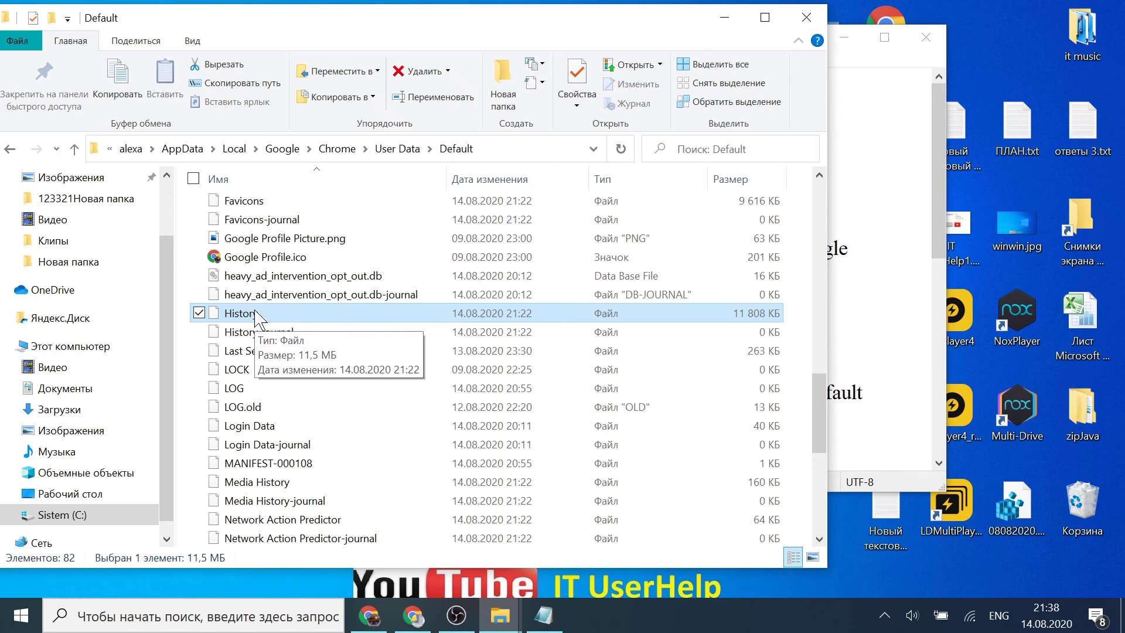
pyautogui.scroll(2, 280, 308)
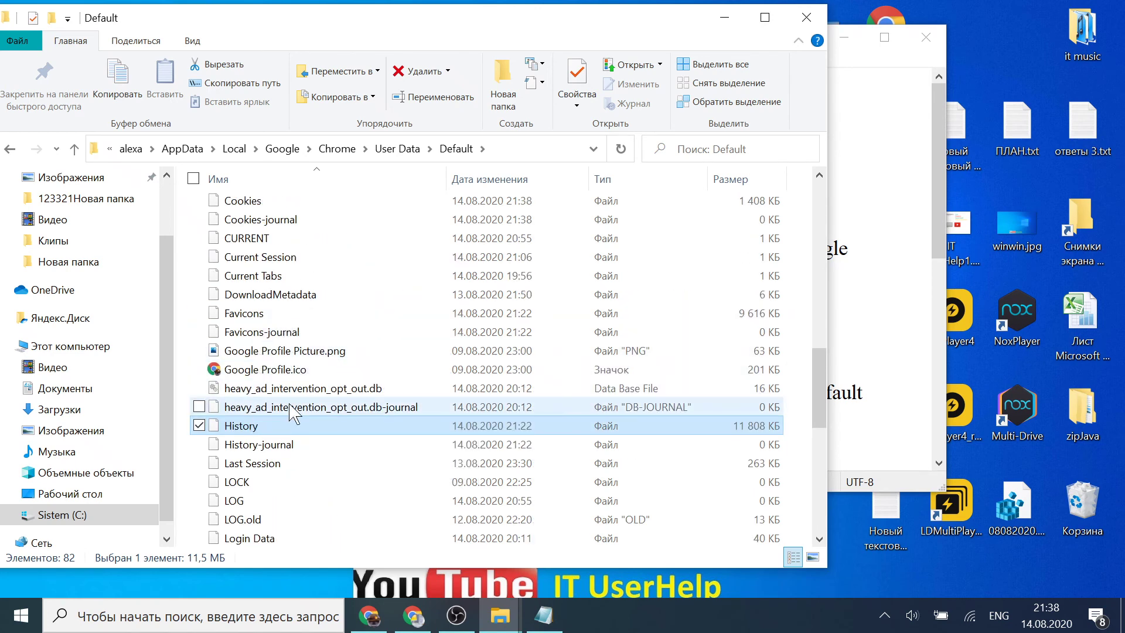
pyautogui.click(942, 232)
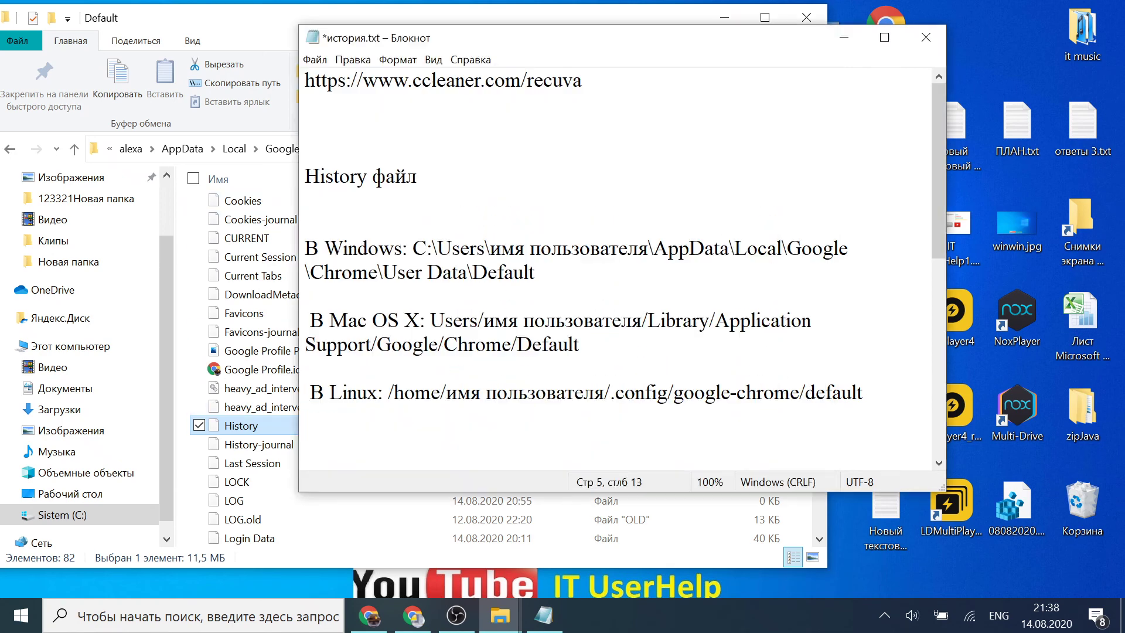
pyautogui.moveTo(945, 230); pyautogui.dragTo(942, 410)
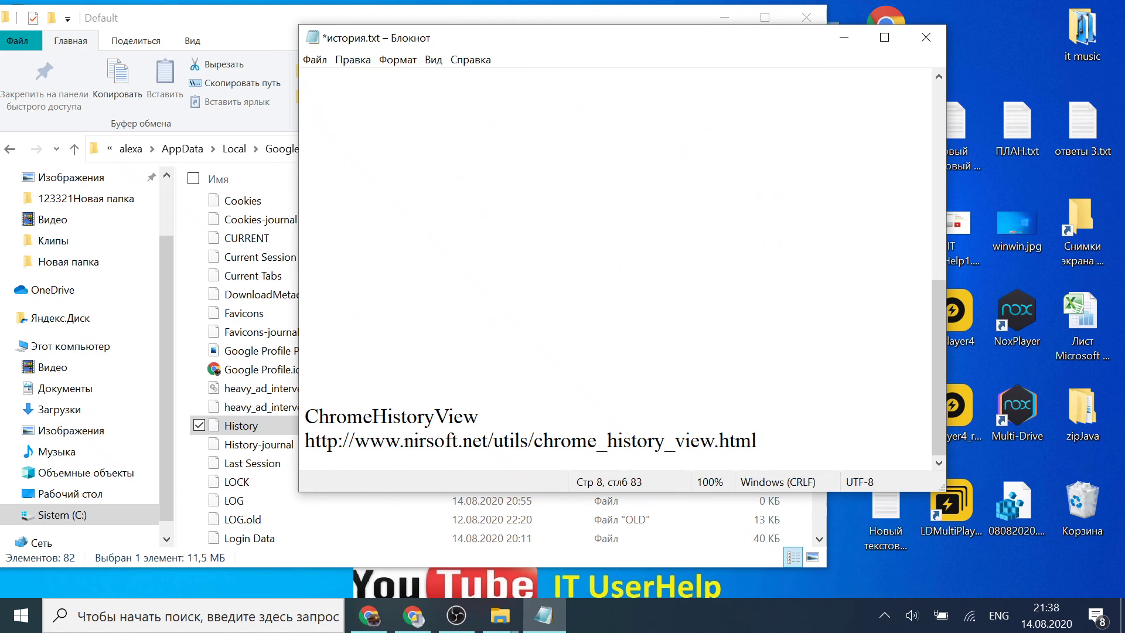
pyautogui.moveTo(305, 441); pyautogui.dragTo(757, 441)
pyautogui.rightClick(456, 448)
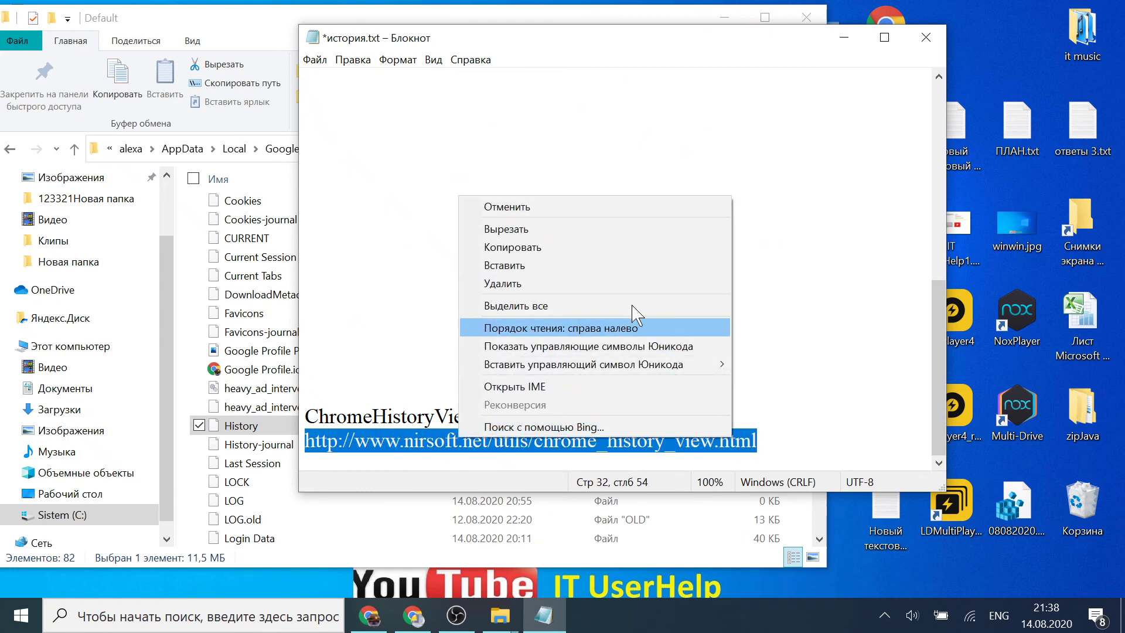
pyautogui.click(561, 249)
# Load the copied nirsoft.net address in Chrome's blank tab and read the ChromeHistoryView description and version history.
pyautogui.click(414, 617)
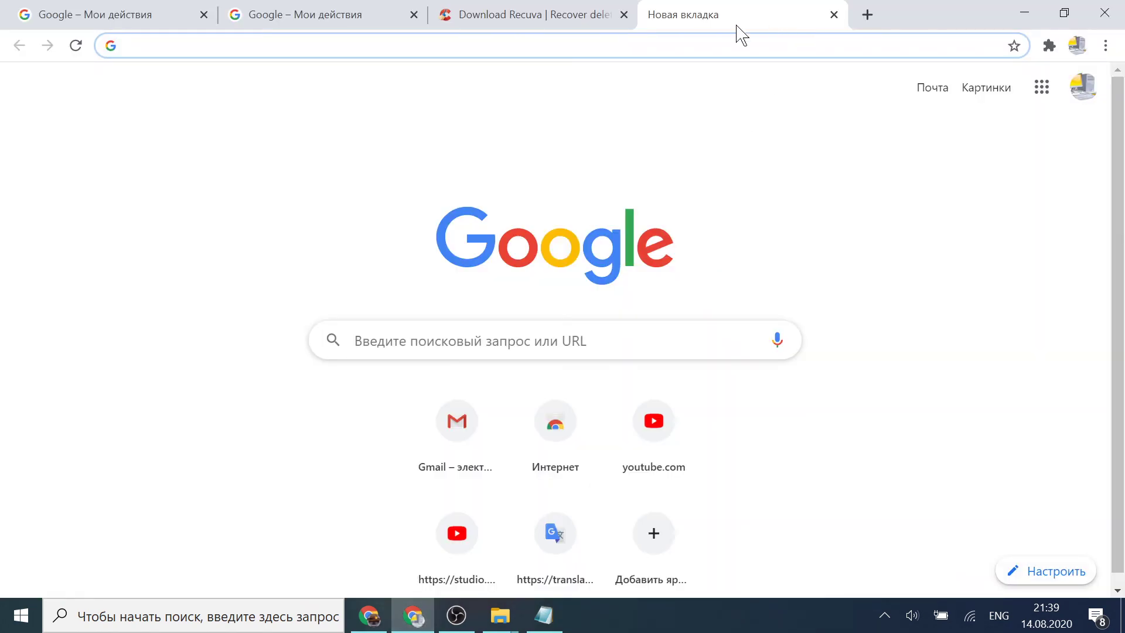
pyautogui.click(680, 47)
pyautogui.rightClick(680, 47)
pyautogui.click(650, 184)
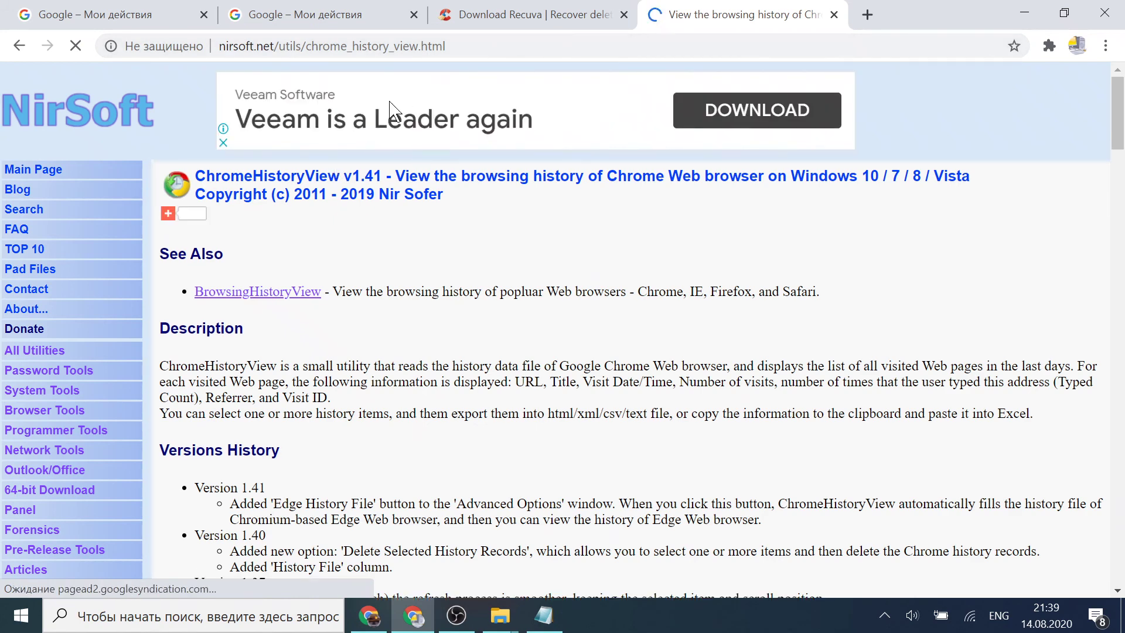
pyautogui.scroll(-2, 350, 228)
pyautogui.scroll(-2, 351, 234)
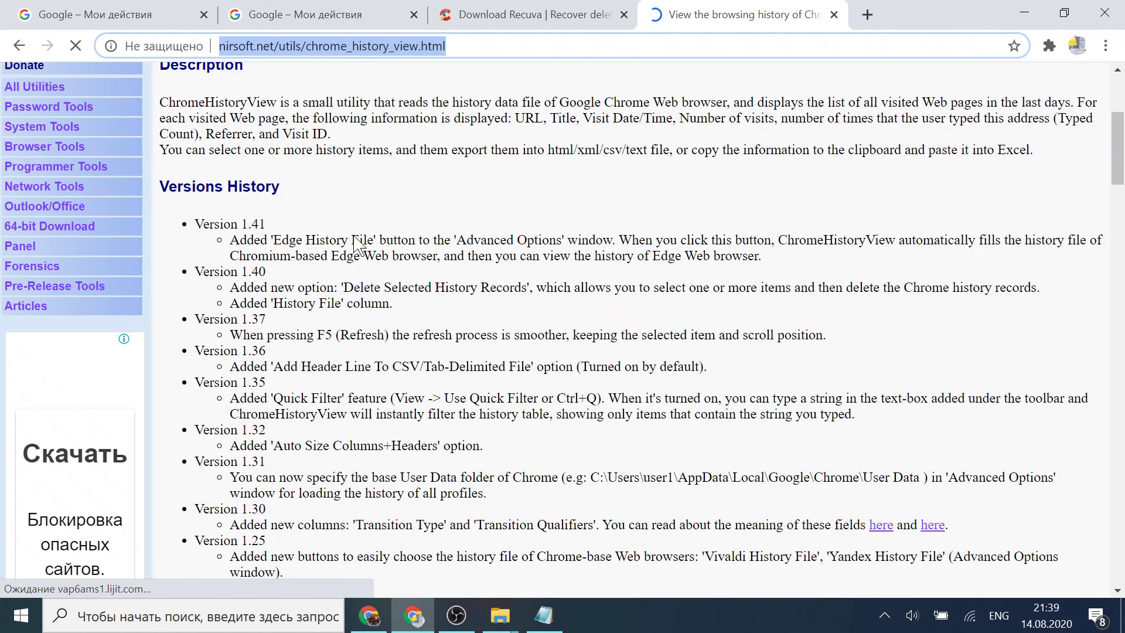
pyautogui.scroll(4, 355, 245)
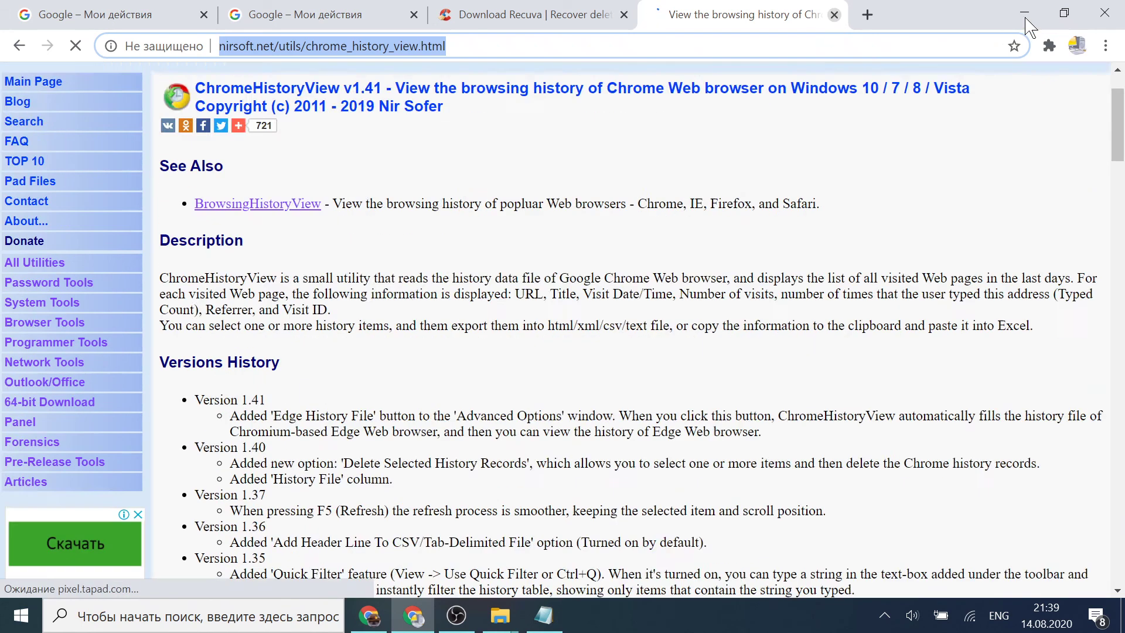
# Minimise Chrome, then close the история.txt notes, answering the save prompt, and the Default folder window.
pyautogui.click(1024, 13)
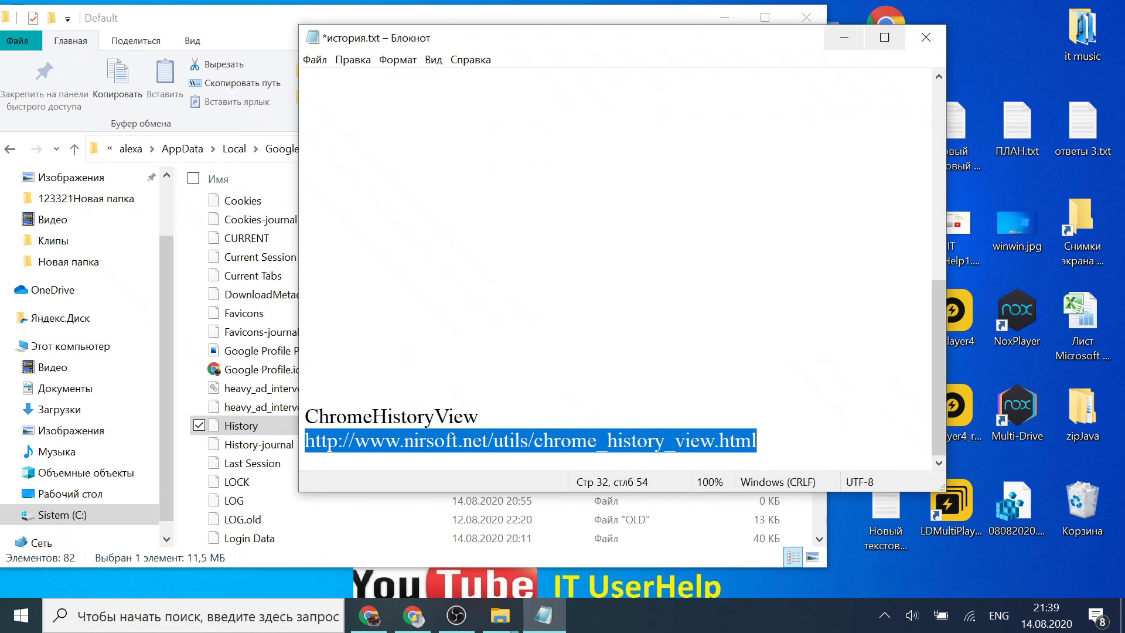
pyautogui.click(915, 44)
pyautogui.click(510, 320)
pyautogui.click(807, 17)
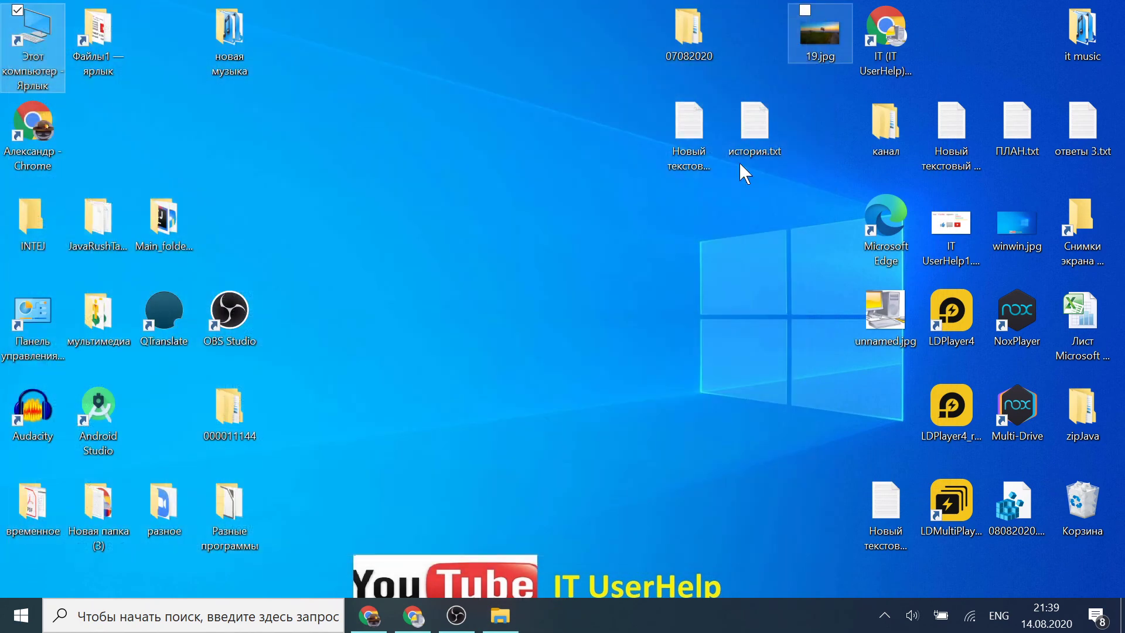
# Open the IT UserHelp1.jpg image from the desktop and show the hidden system tray icons.
pyautogui.click(955, 223)
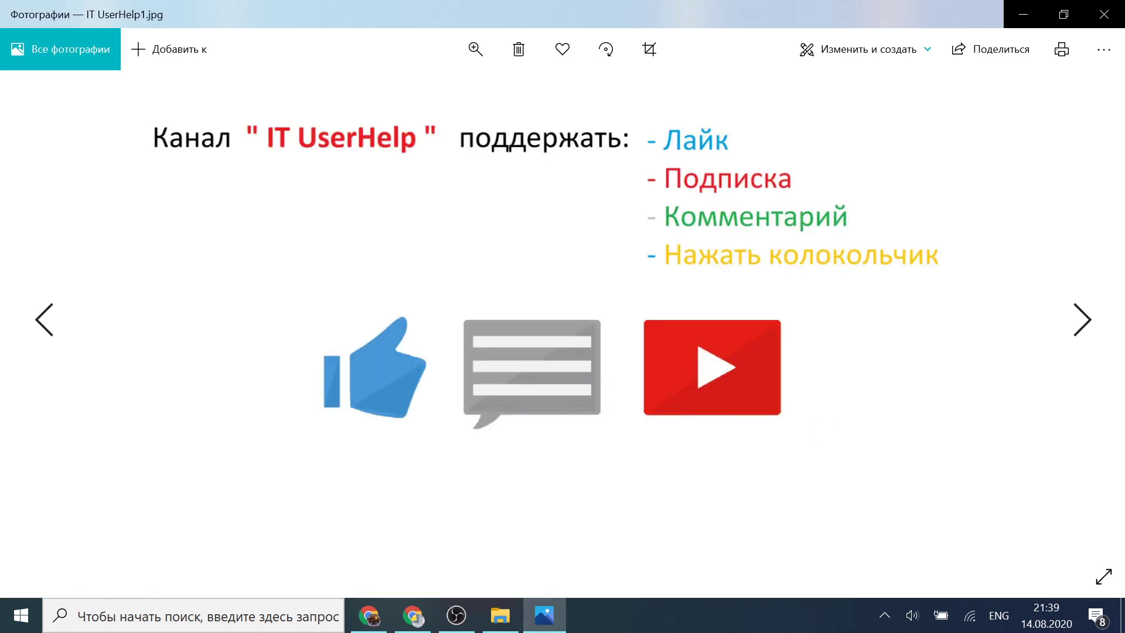
pyautogui.click(879, 620)
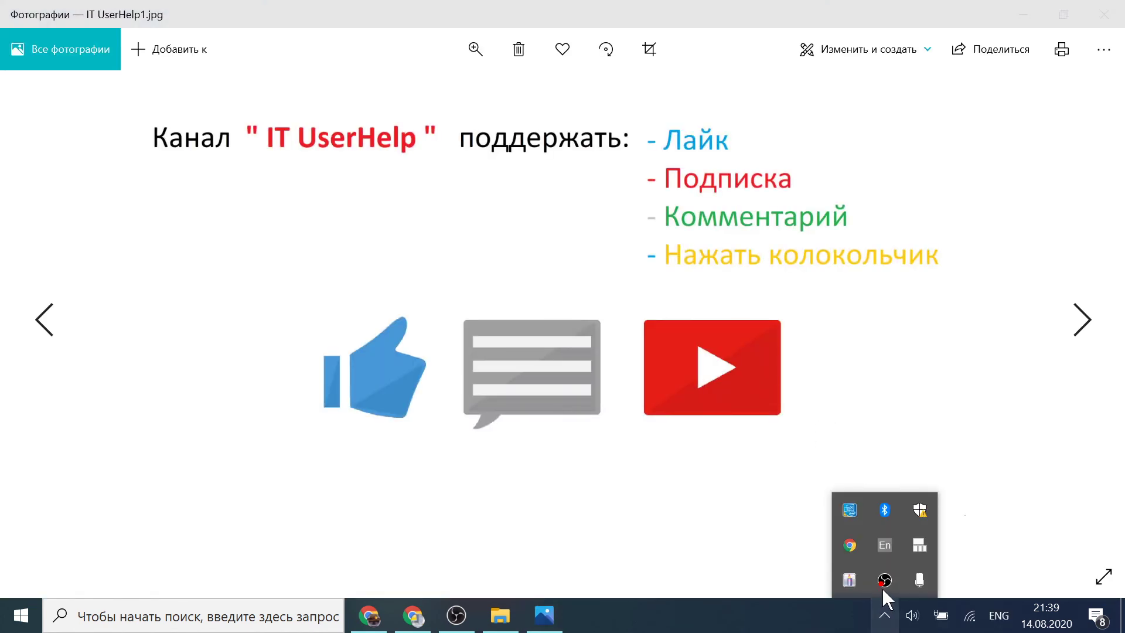